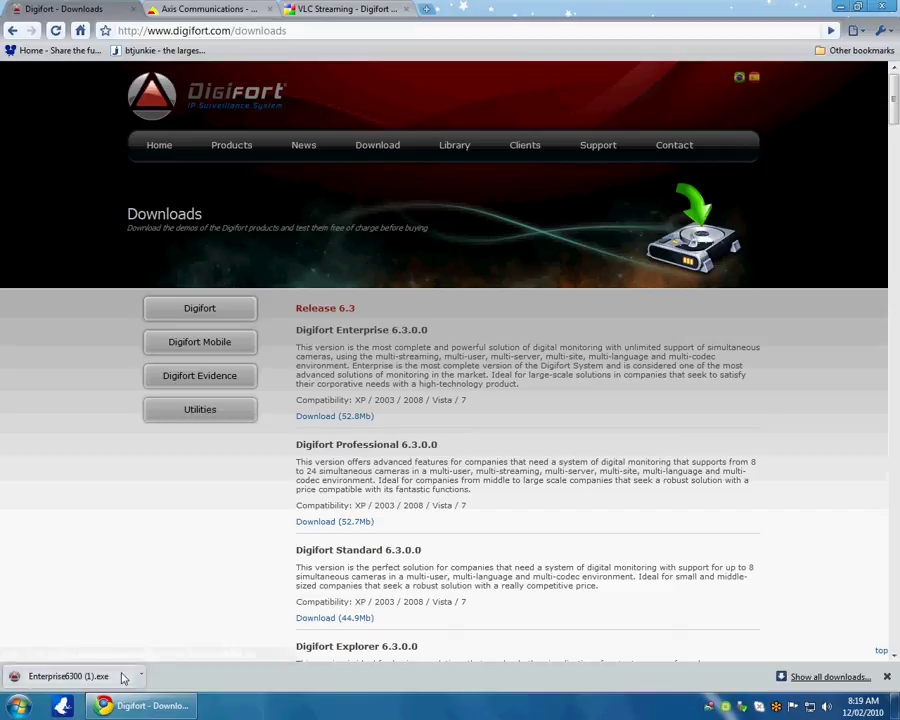
Run the Enterprise6 self-extractor and unpack its files to c:\temp, replacing all existing files
{"action": "key", "text": "super+d"}
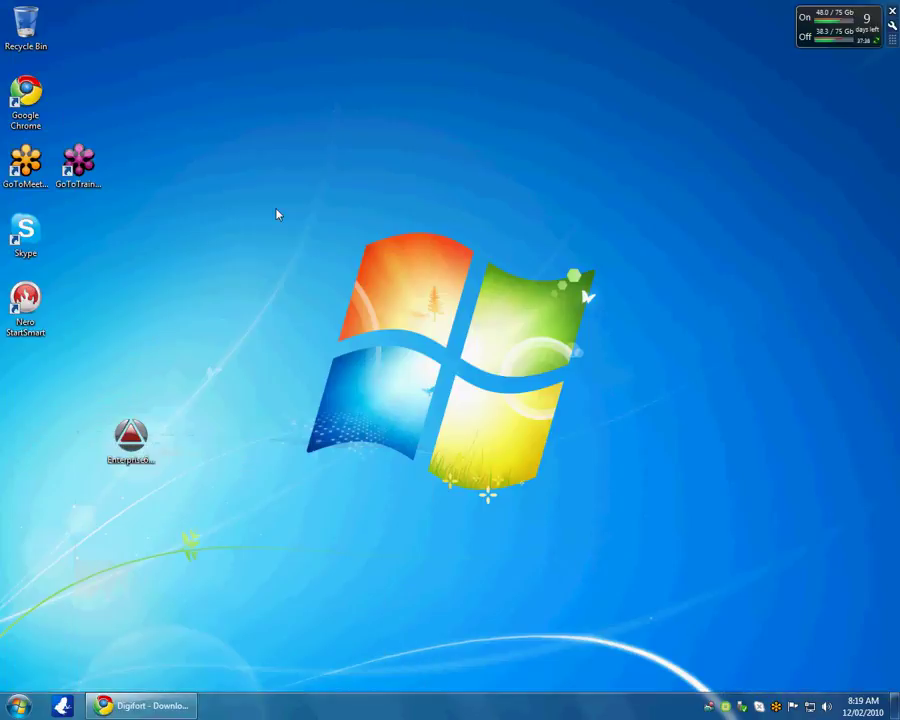
{"action": "double_click", "coordinate": [138, 434]}
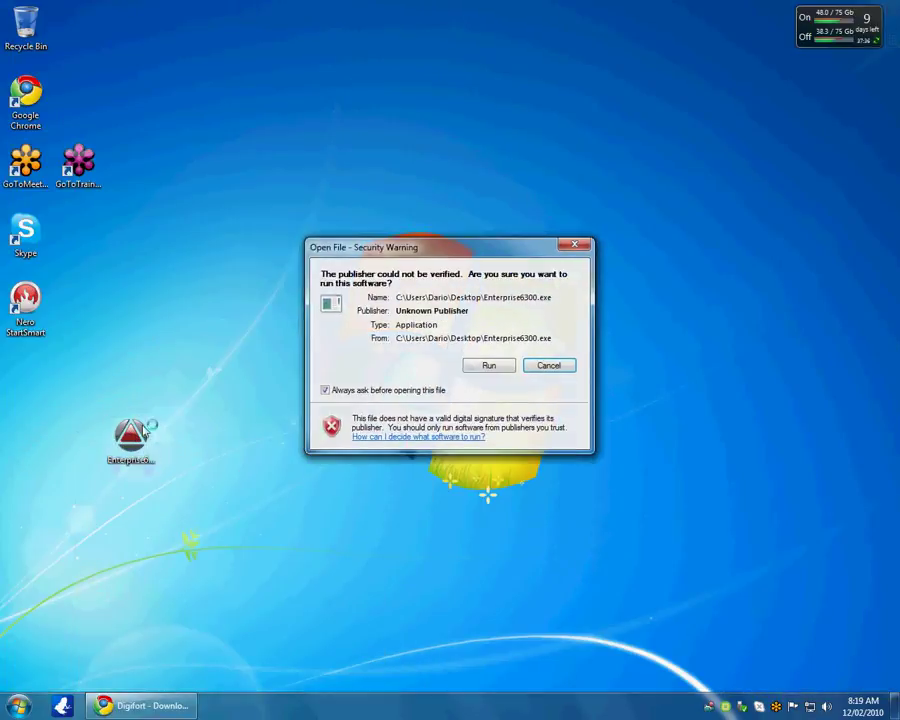
{"action": "left_click", "coordinate": [488, 366]}
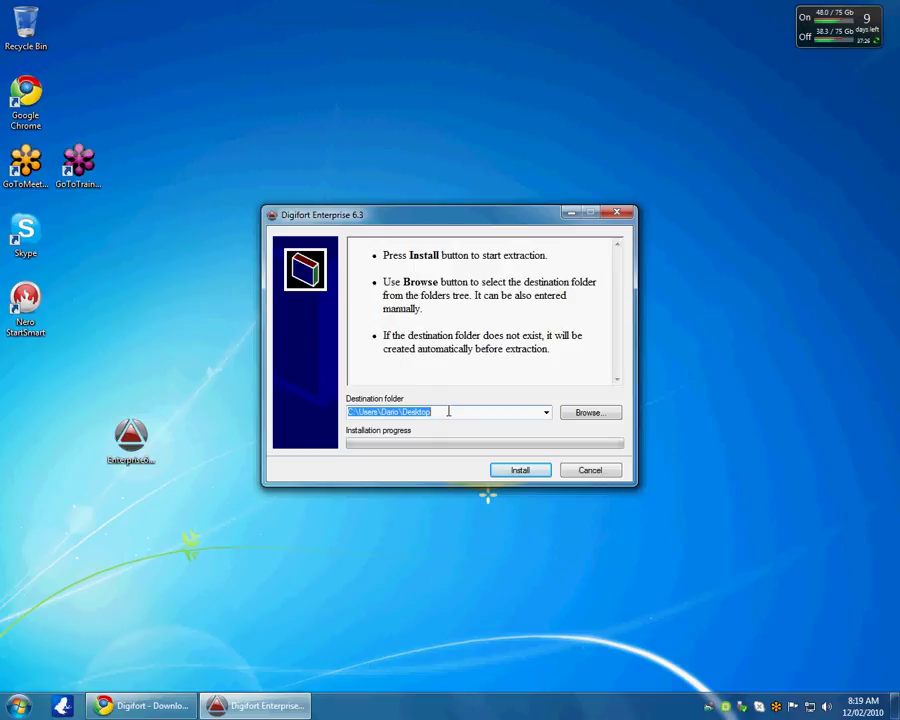
{"action": "type", "text": "c:\\temp"}
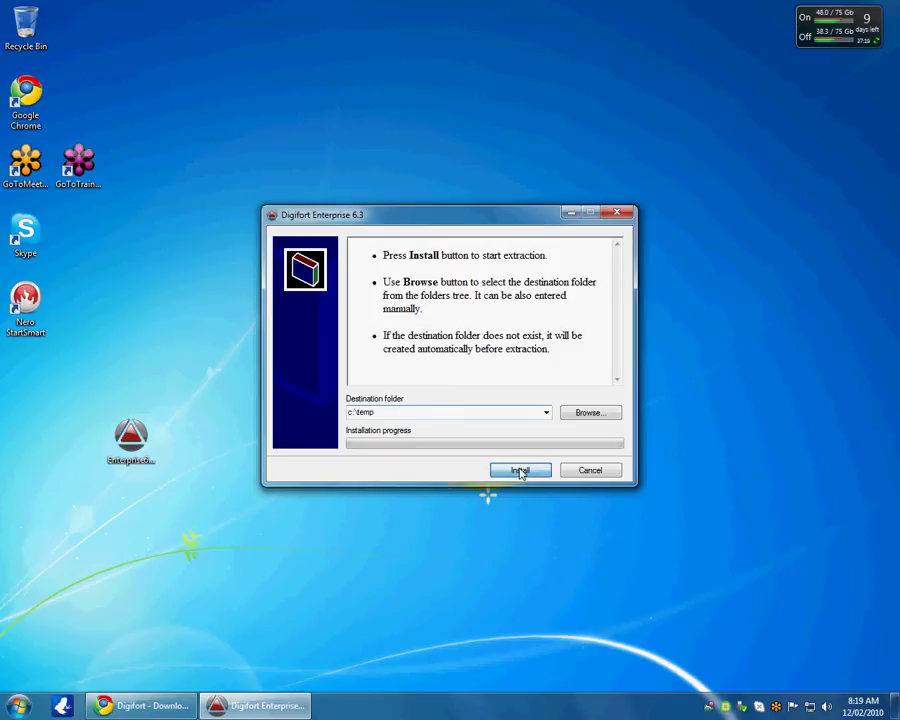
{"action": "left_click", "coordinate": [519, 470]}
{"action": "left_click", "coordinate": [420, 429]}
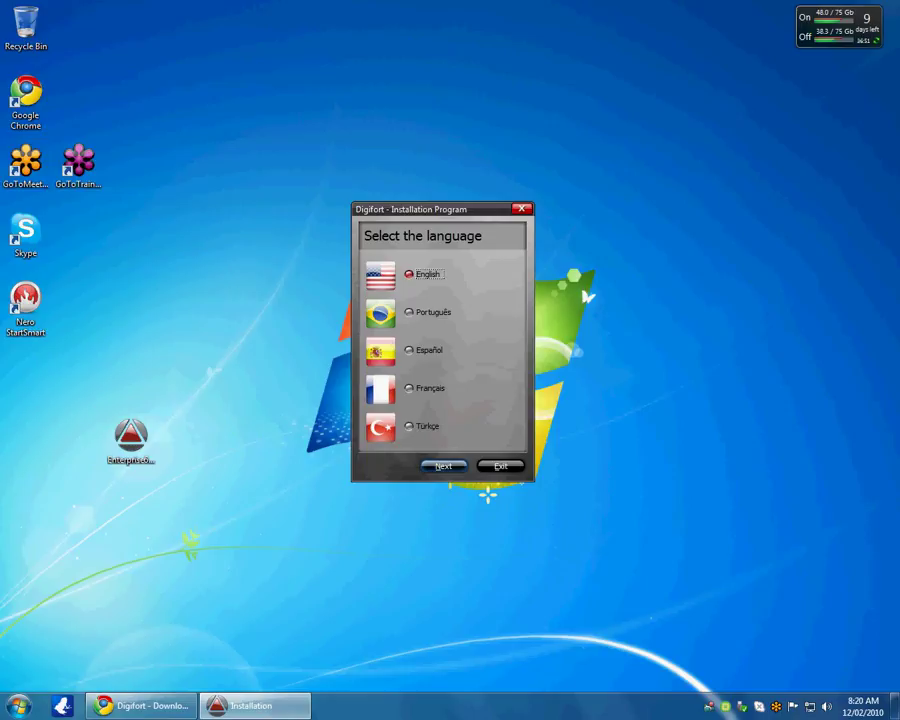
Continue in English, read the release notes maximized in Notepad, then launch the Digifort System install
{"action": "key", "text": "Return"}
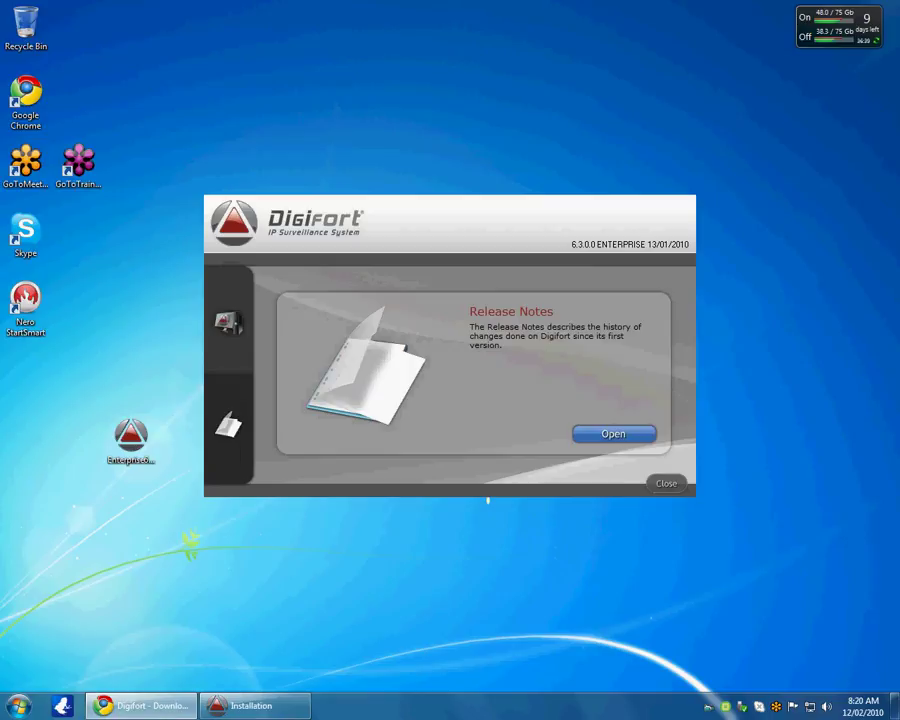
{"action": "key", "text": "Return"}
{"action": "key", "text": "super+Up"}
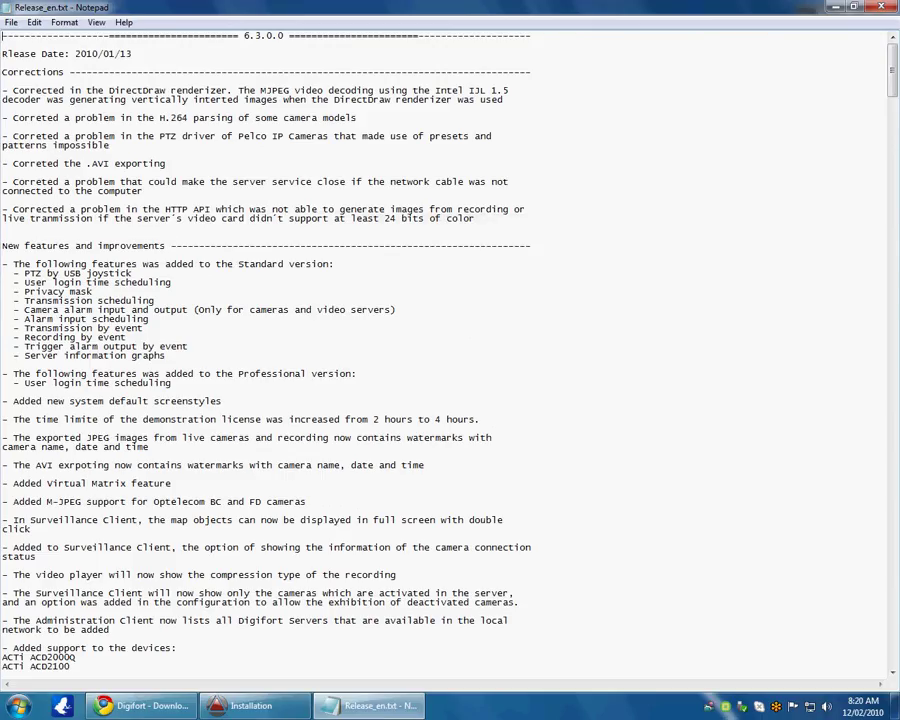
{"action": "key", "text": "alt+F4"}
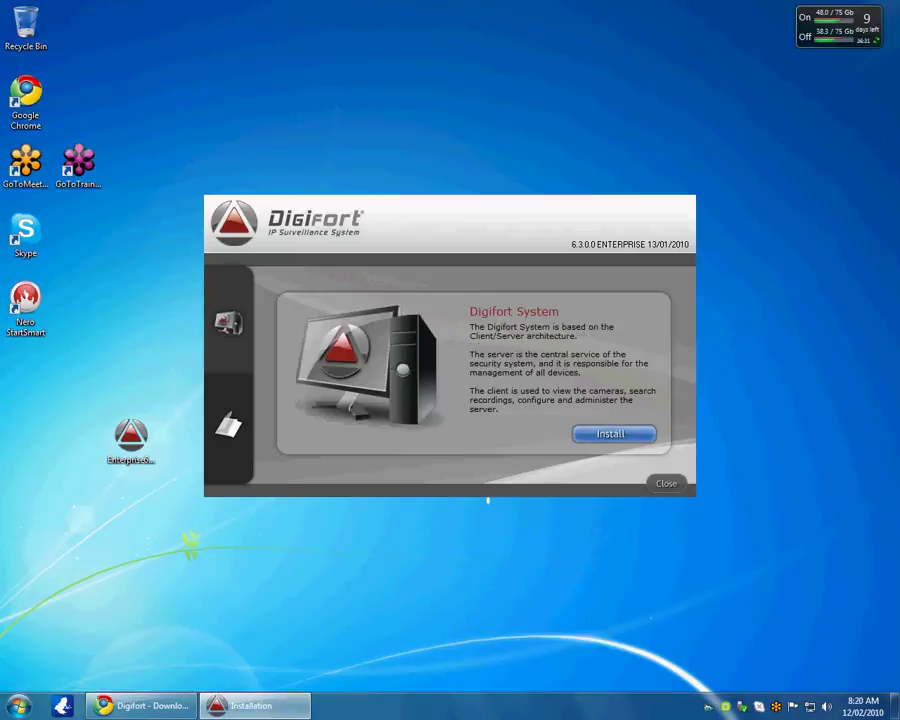
{"action": "left_click", "coordinate": [611, 433]}
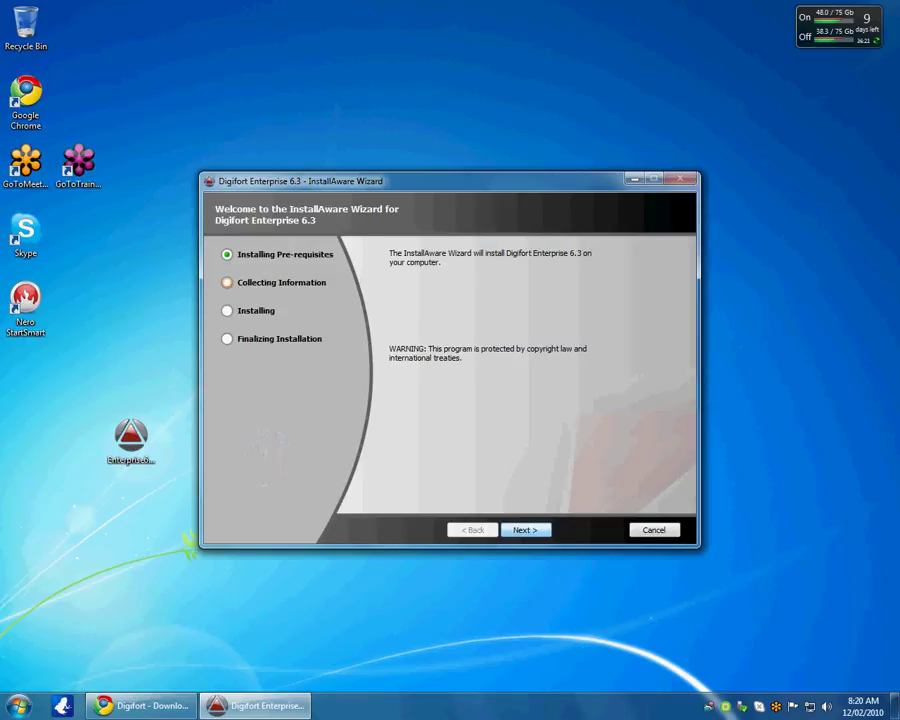
Accept the licence agreement and register with organization DEMO
{"action": "key", "text": "Return"}
{"action": "key", "text": "alt+i"}
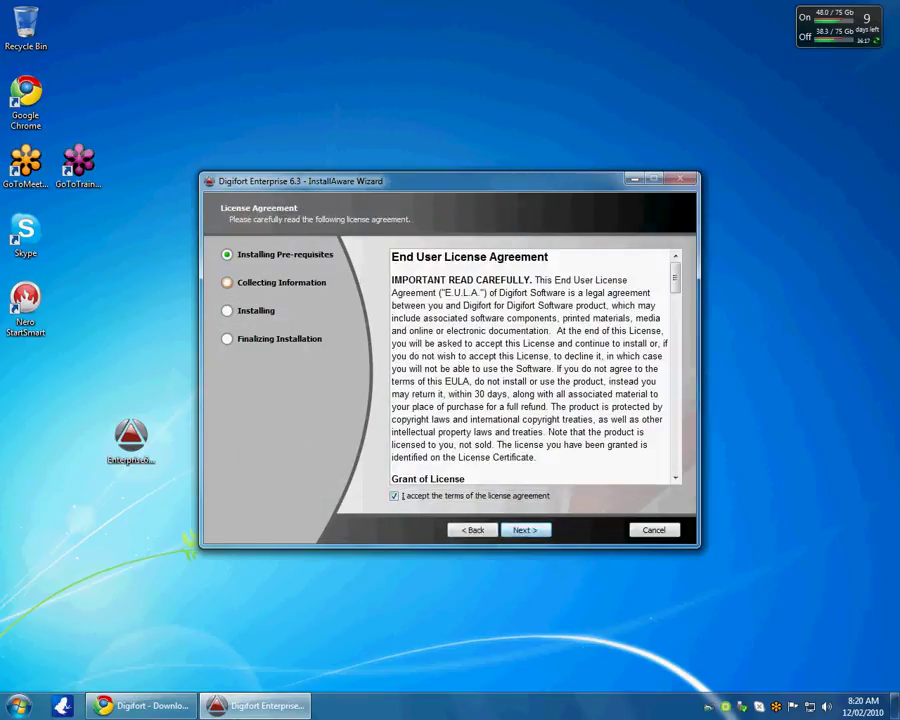
{"action": "key", "text": "Return"}
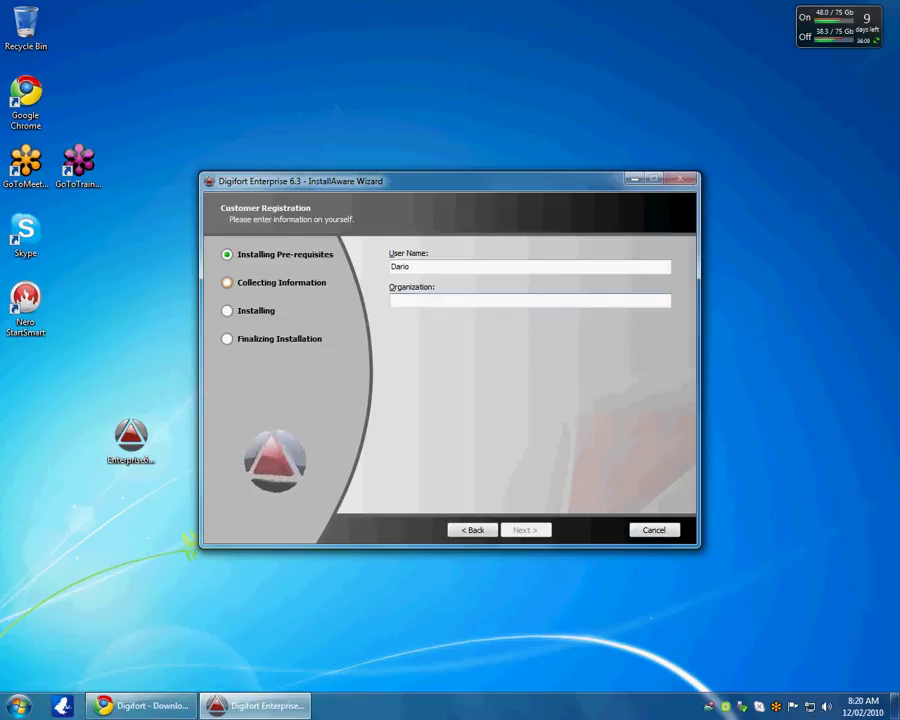
{"action": "type", "text": "DEMO"}
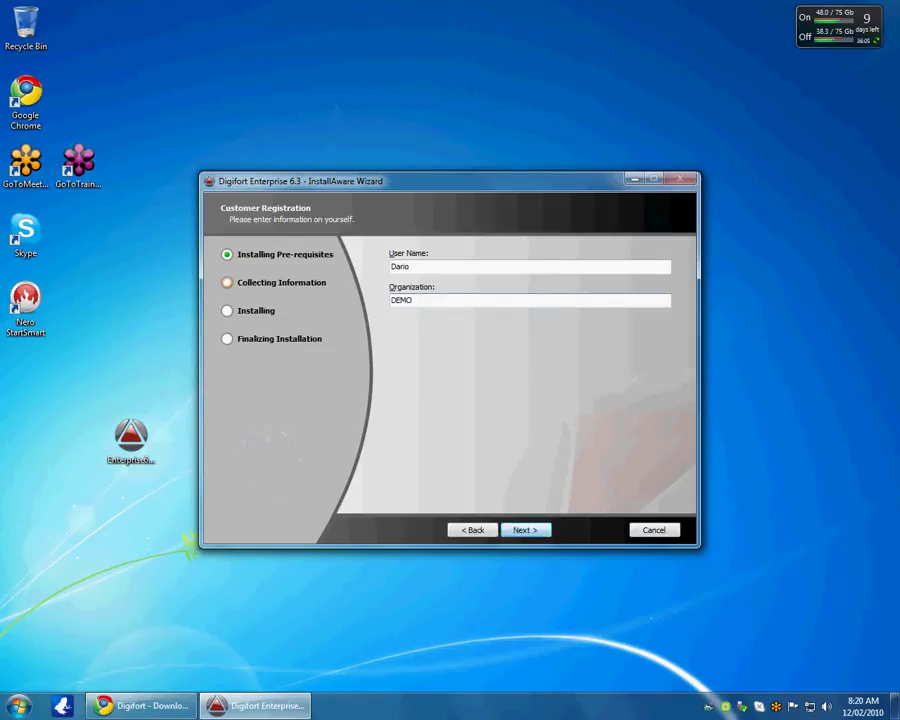
{"action": "key", "text": "Return"}
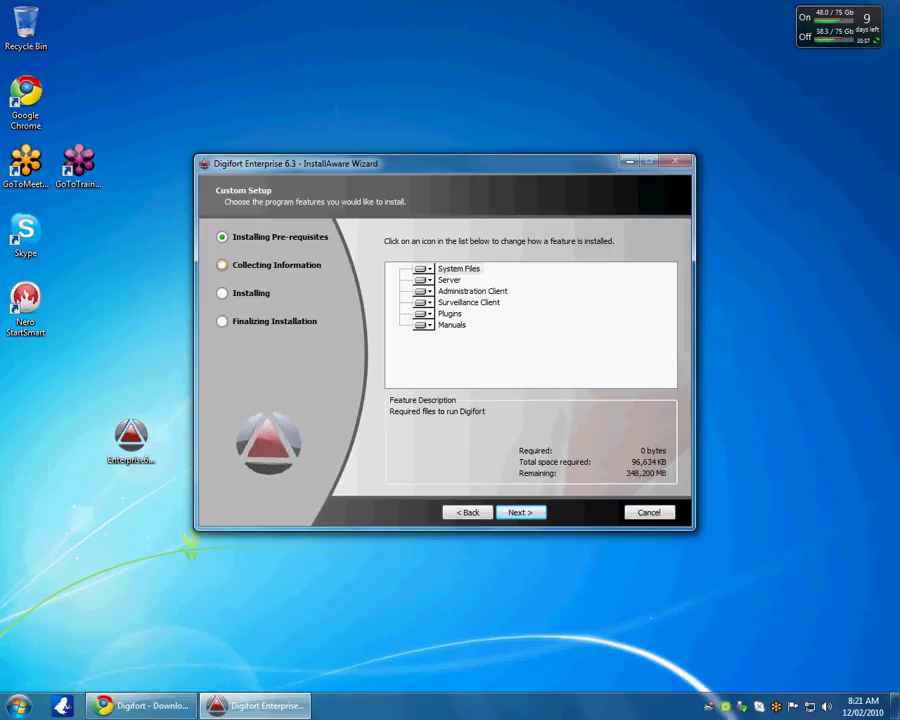
Keep the Server feature set to install on the local hard drive after briefly marking it unavailable
{"action": "left_click", "coordinate": [424, 280]}
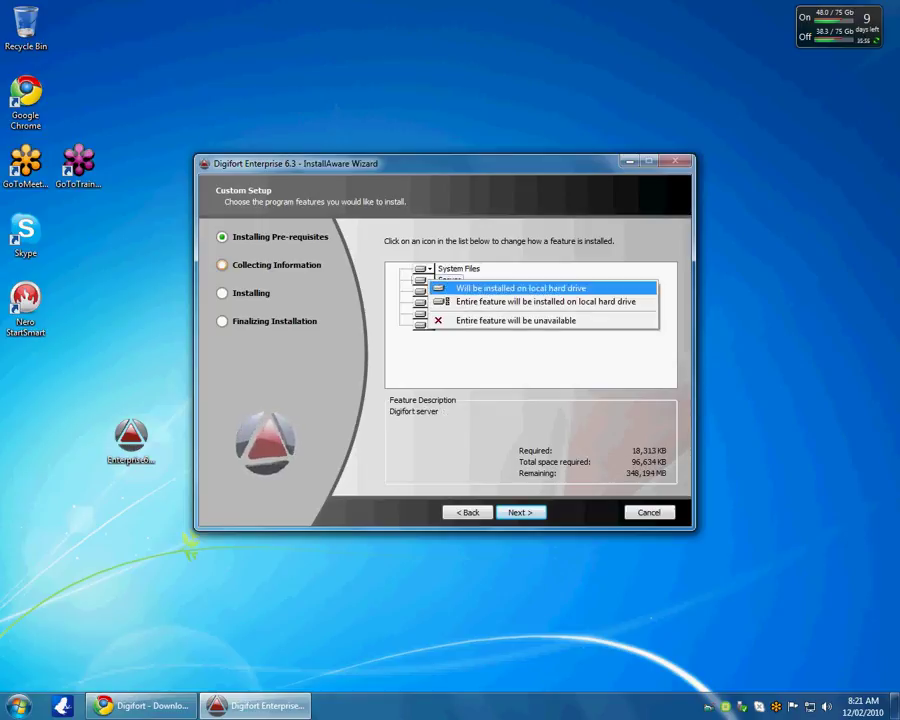
{"action": "key", "text": "Escape"}
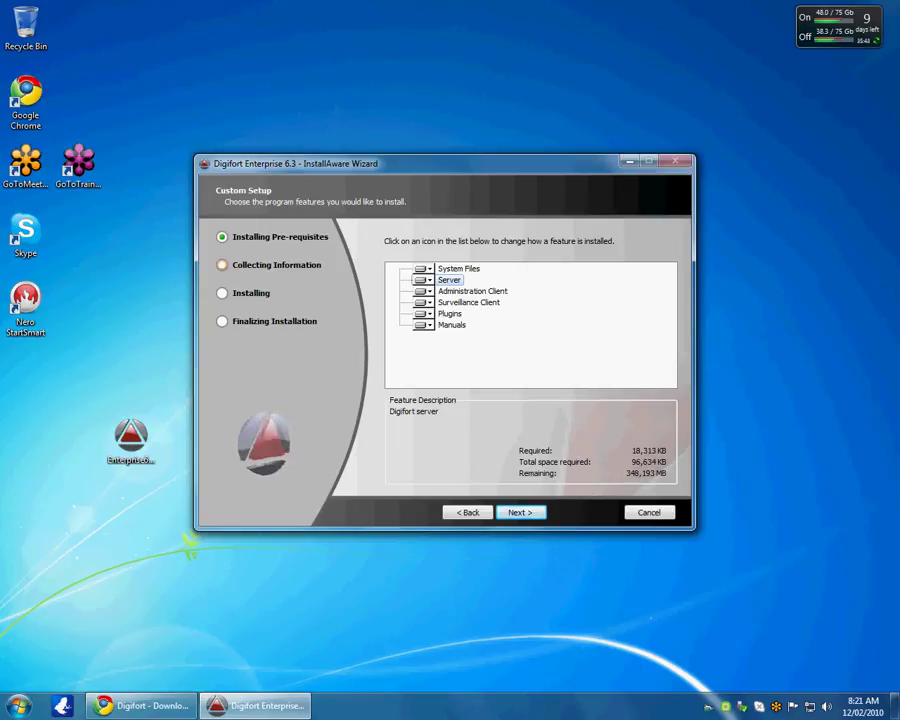
{"action": "left_click", "coordinate": [422, 280]}
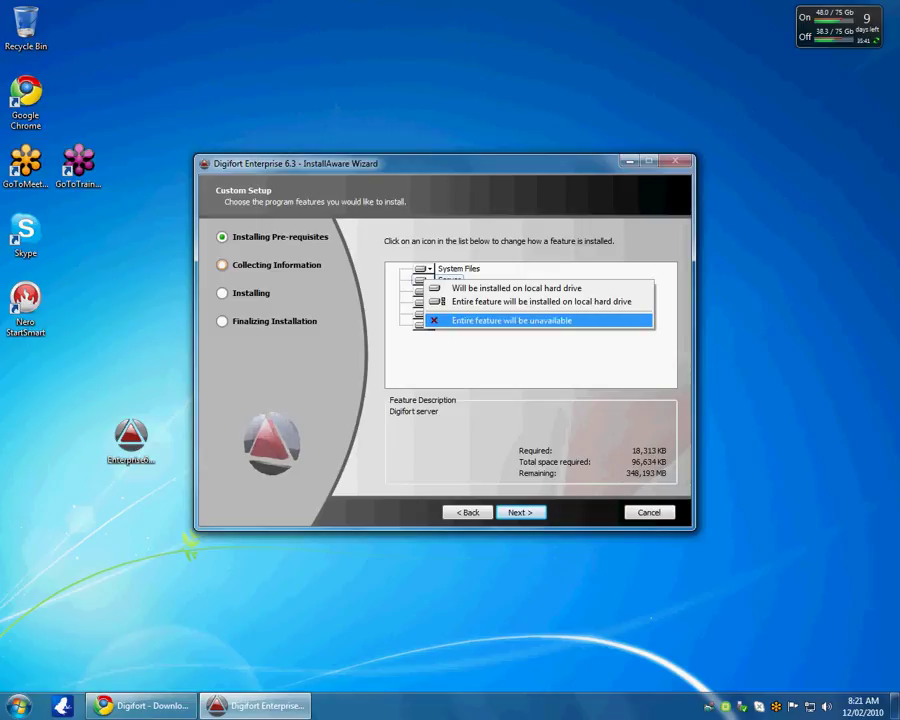
{"action": "left_click", "coordinate": [510, 319]}
{"action": "left_click", "coordinate": [422, 280]}
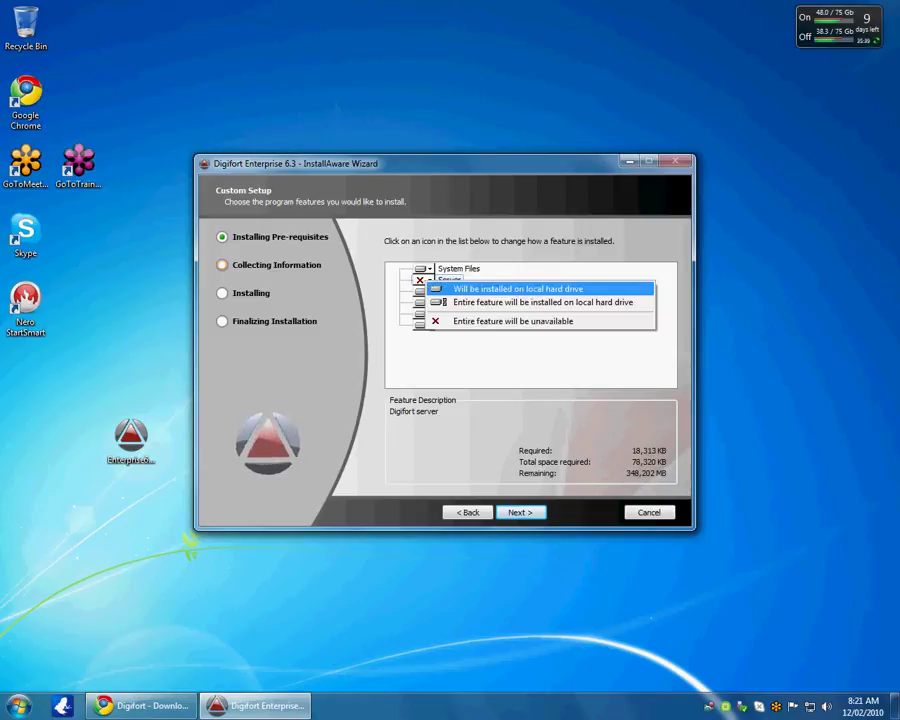
{"action": "left_click", "coordinate": [510, 286]}
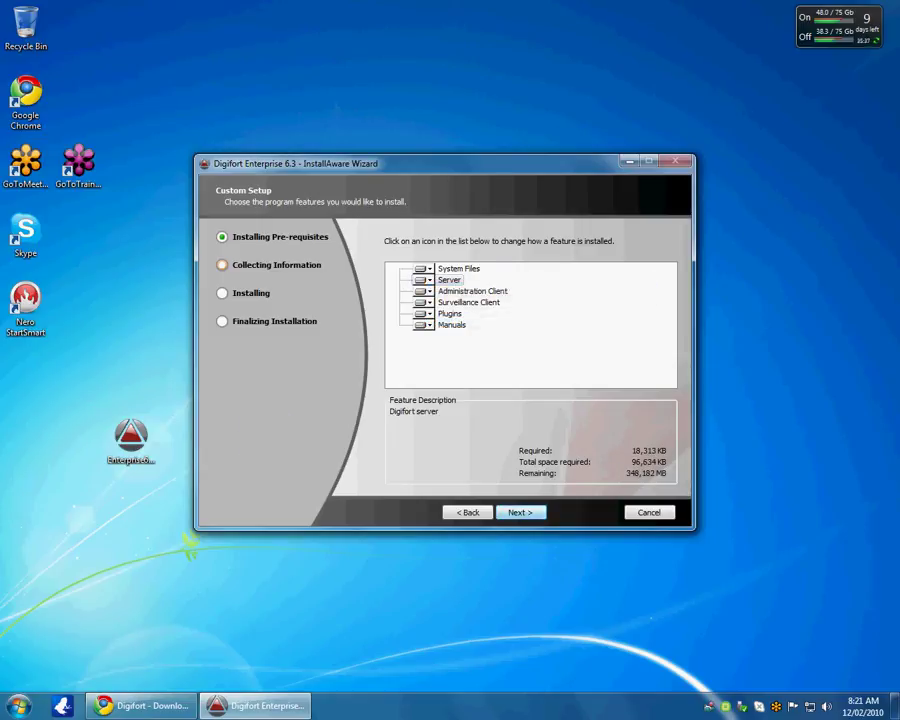
{"action": "key", "text": "Return"}
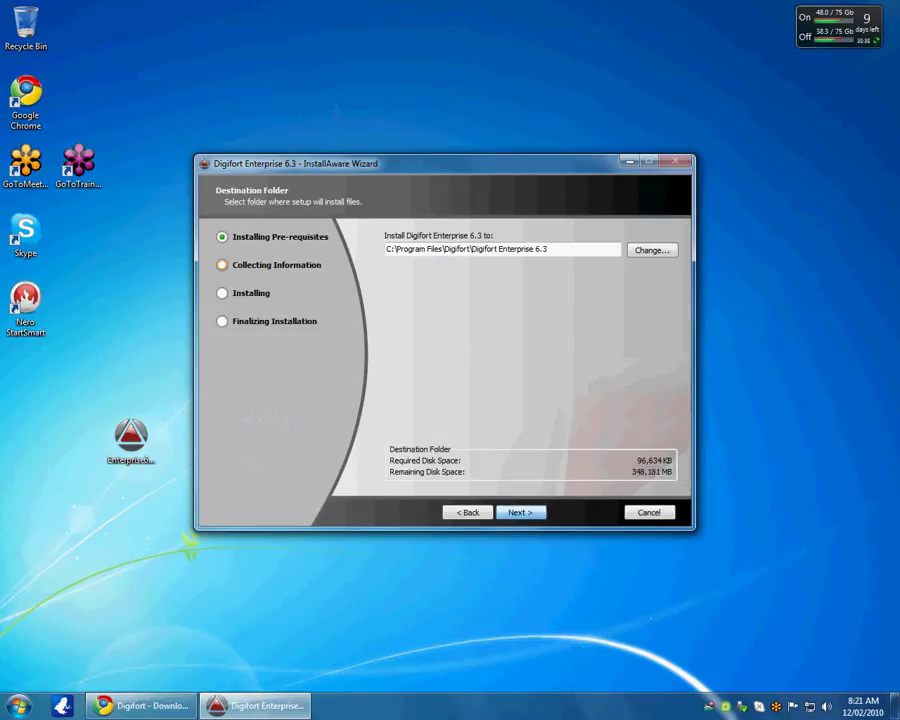
Install to C:\Program Files\Digifort\Digifort Enterprise 6.3 with the default program folder, then finish
{"action": "key", "text": "Return"}
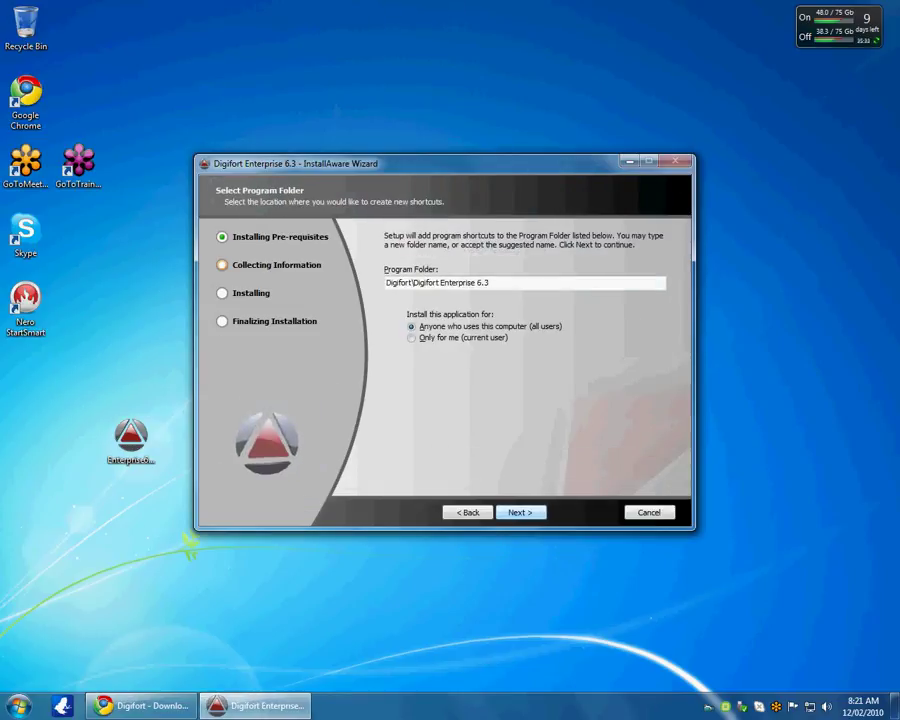
{"action": "key", "text": "Return"}
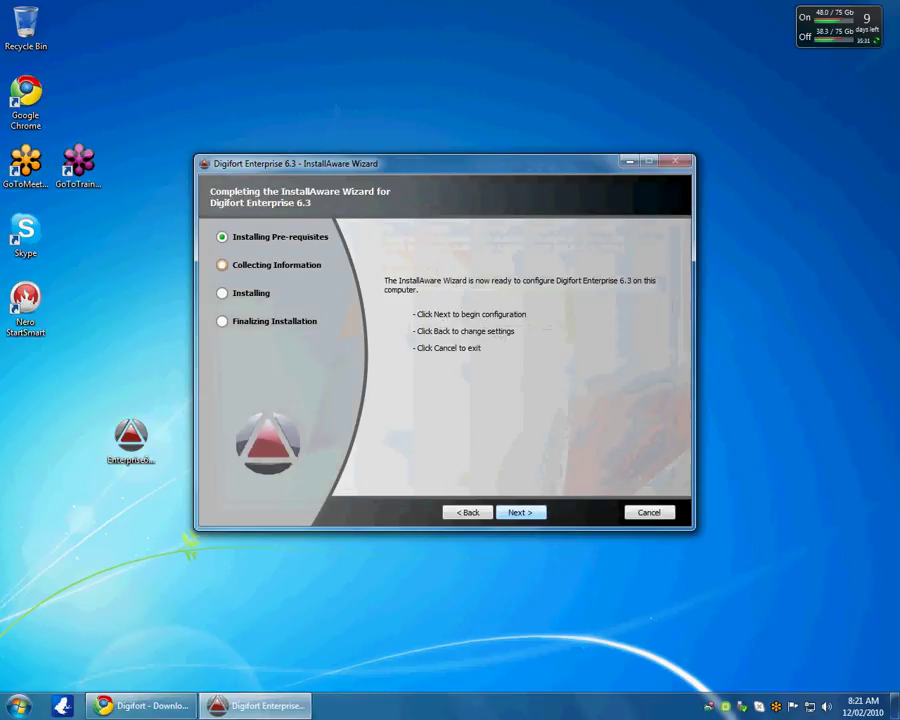
{"action": "key", "text": "Return"}
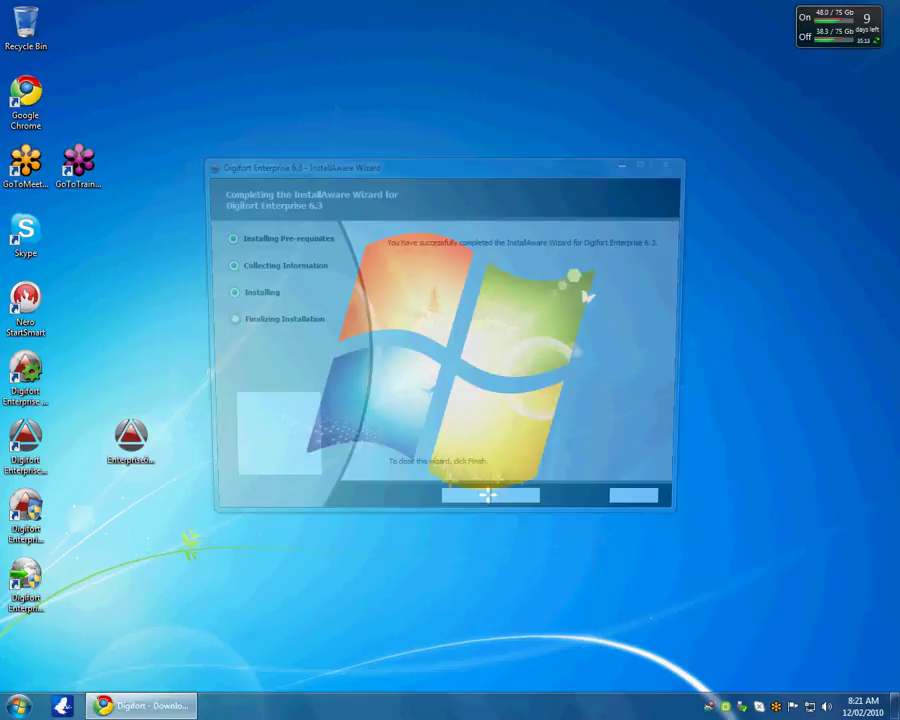
{"action": "key", "text": "Return"}
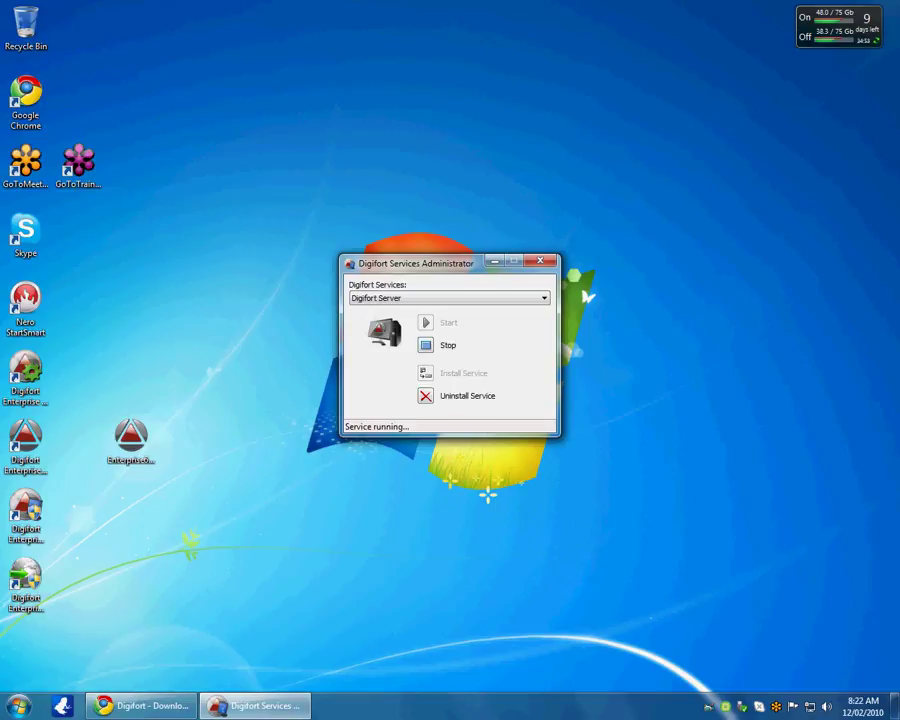
{"action": "key", "text": "alt+F4"}
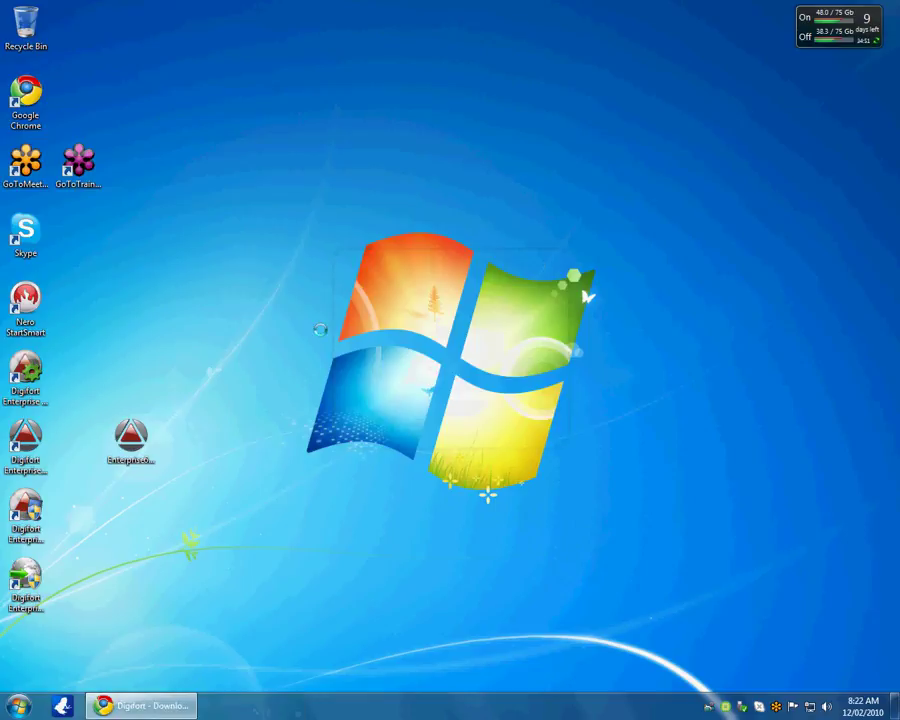
Add a server named My Server1 using the discovered address 10.1.1.2, port 8600
{"action": "double_click", "coordinate": [26, 378]}
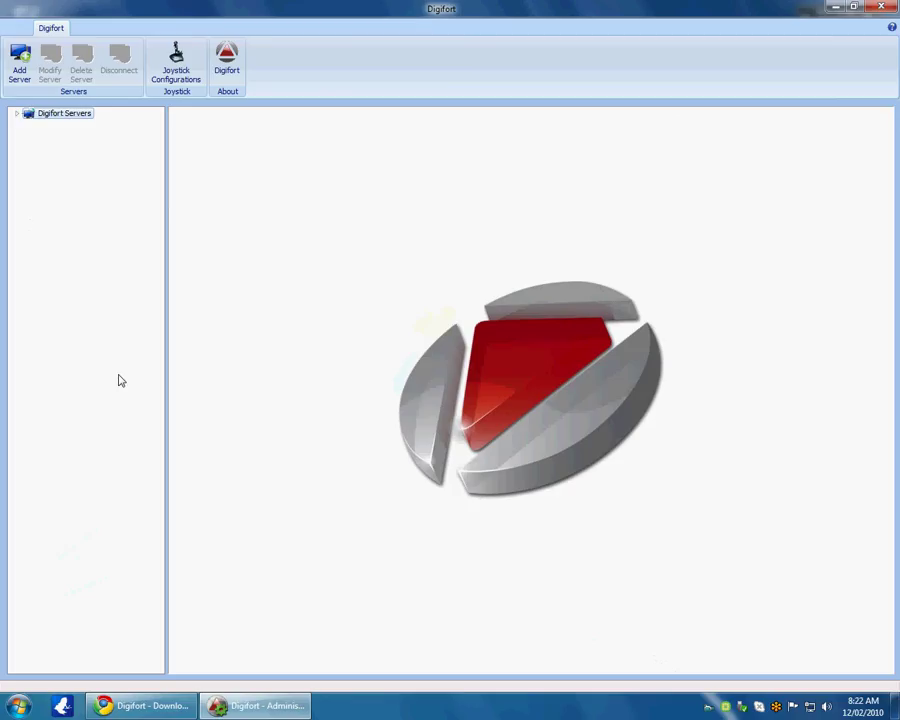
{"action": "left_click", "coordinate": [20, 62]}
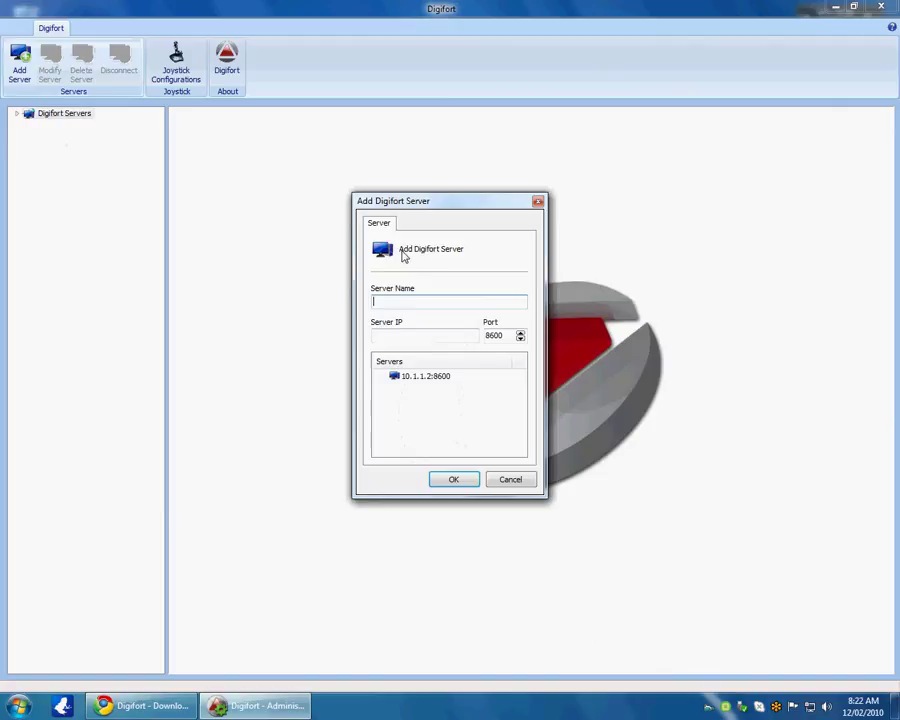
{"action": "left_click", "coordinate": [464, 298]}
{"action": "type", "text": "My"}
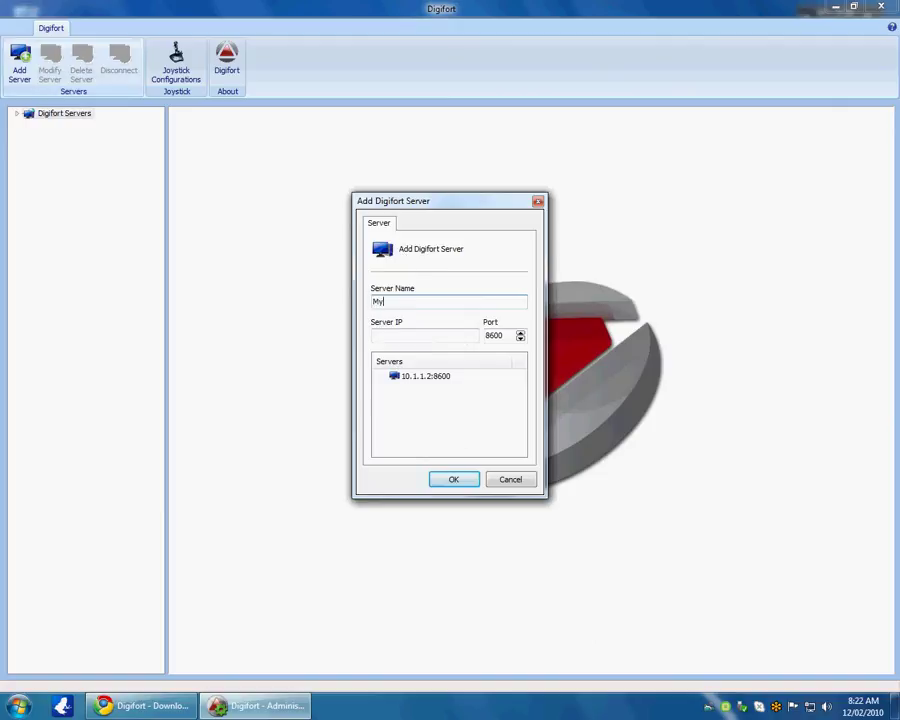
{"action": "type", "text": " Server1"}
{"action": "key", "text": "Tab"}
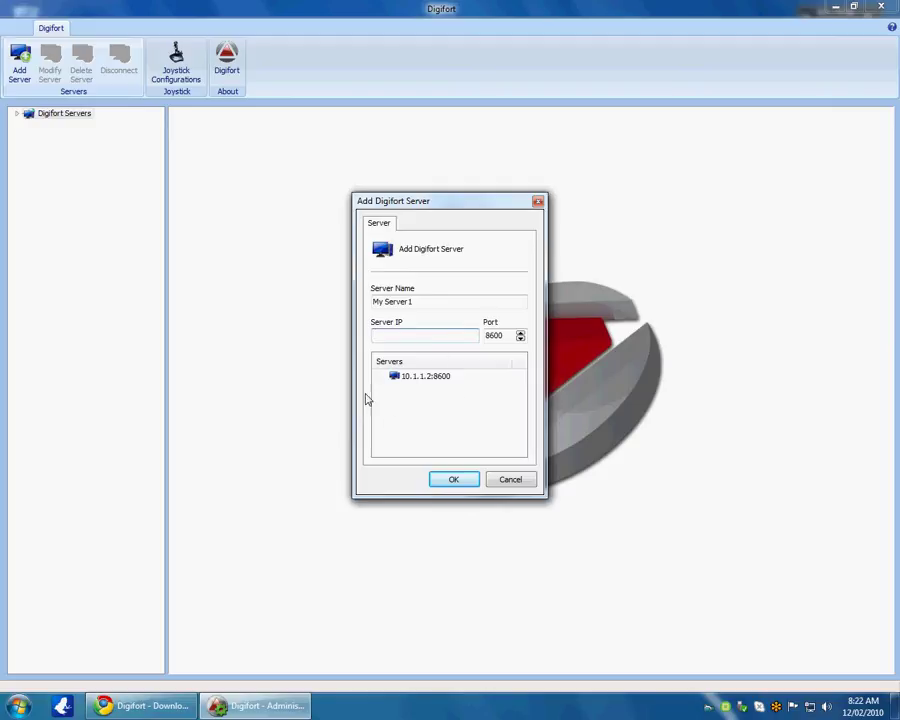
{"action": "left_click", "coordinate": [451, 380]}
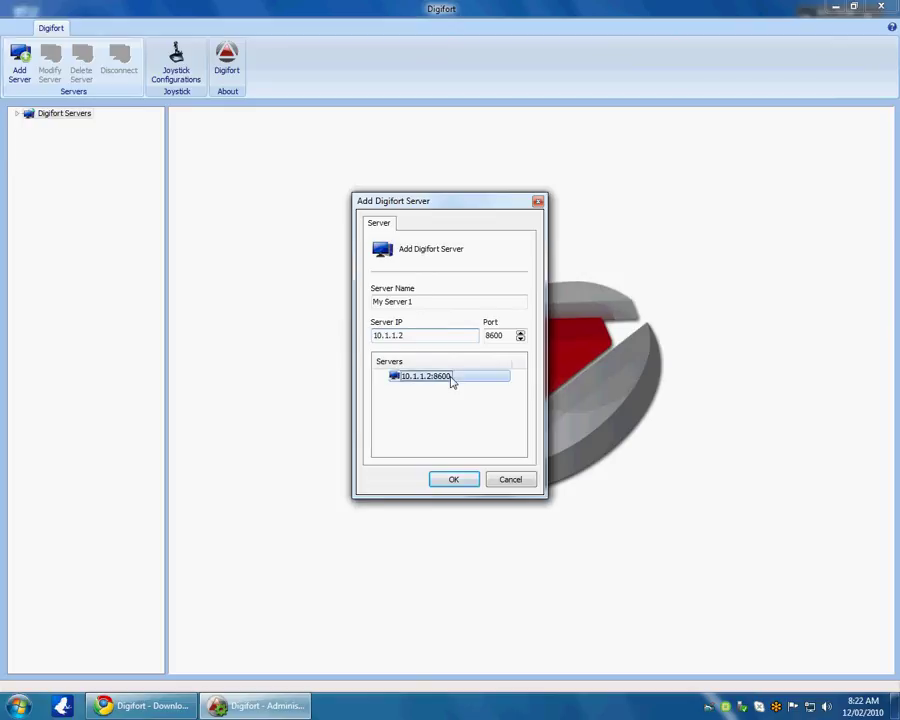
Confirm My Server1, log in to it, dismiss the no-licence warning, and show its Licenses page
{"action": "left_click", "coordinate": [453, 481]}
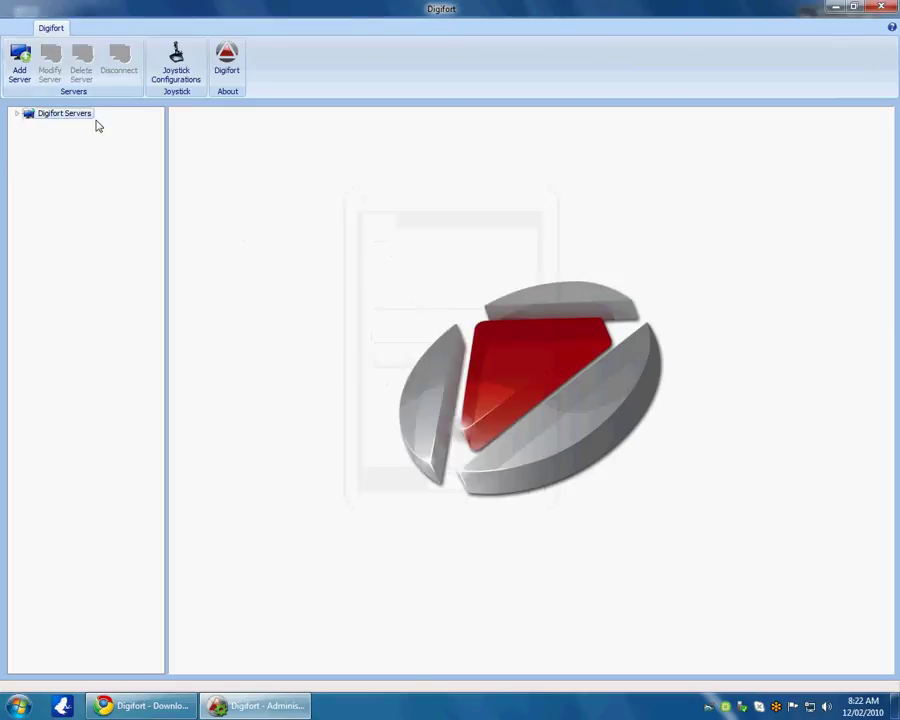
{"action": "left_click", "coordinate": [20, 115]}
{"action": "double_click", "coordinate": [63, 138]}
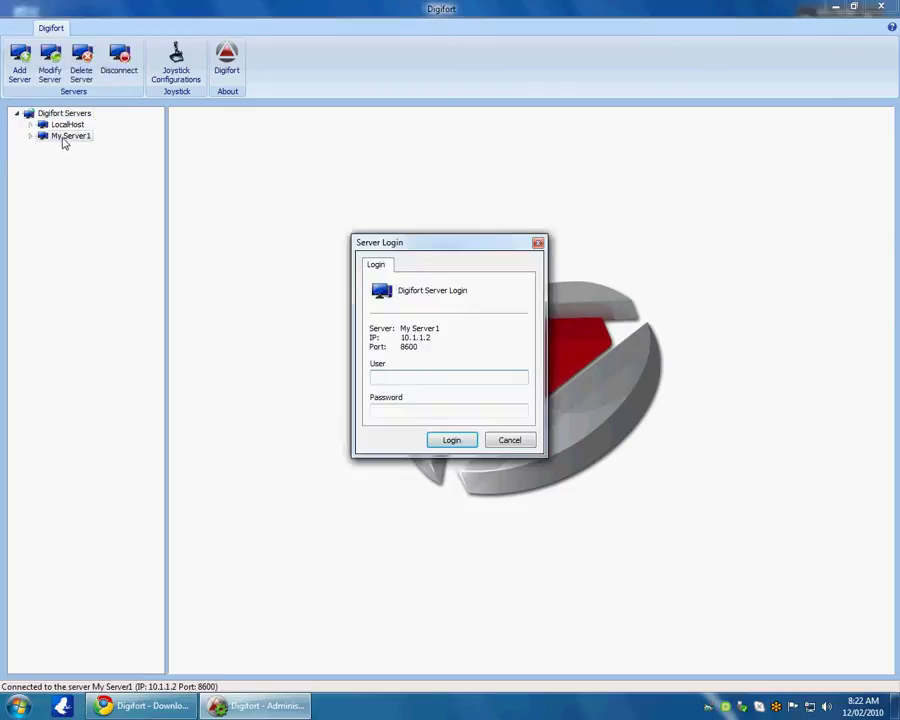
{"action": "type", "text": "admin"}
{"action": "left_click", "coordinate": [452, 440]}
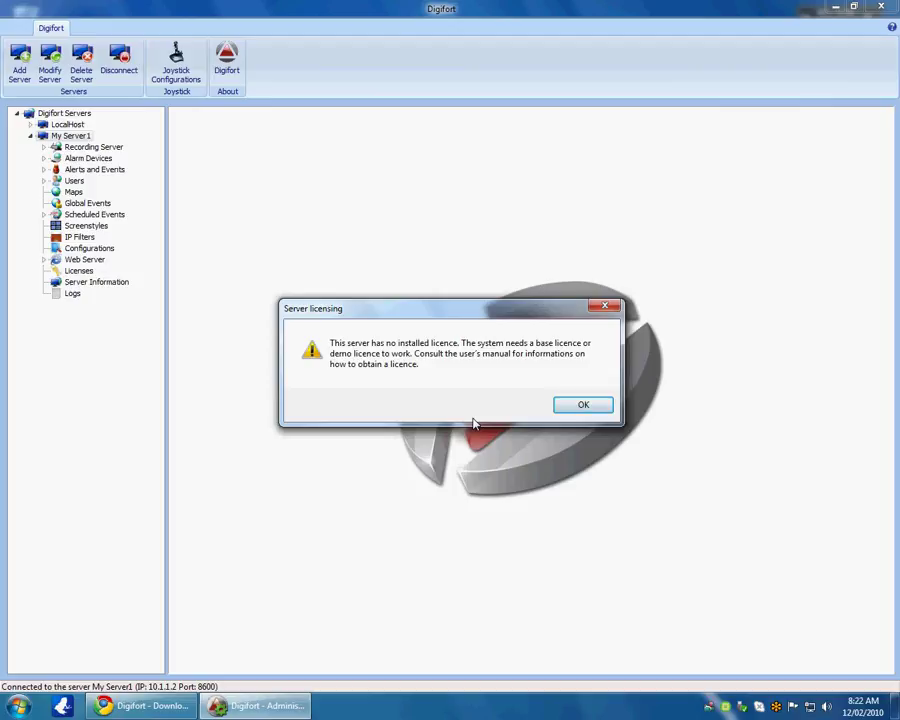
{"action": "left_click", "coordinate": [603, 406]}
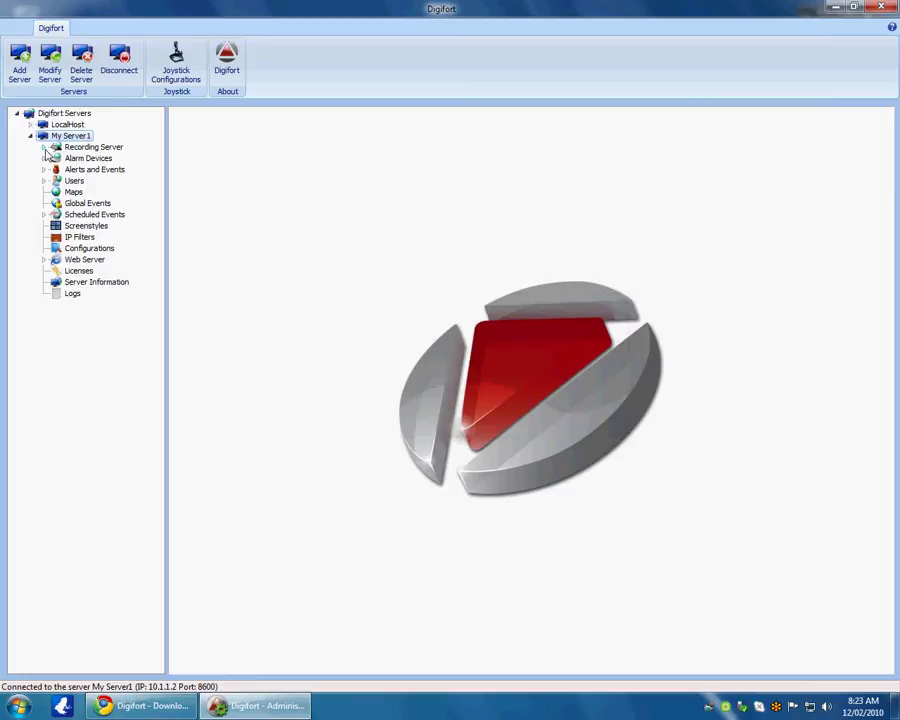
{"action": "left_click", "coordinate": [78, 270]}
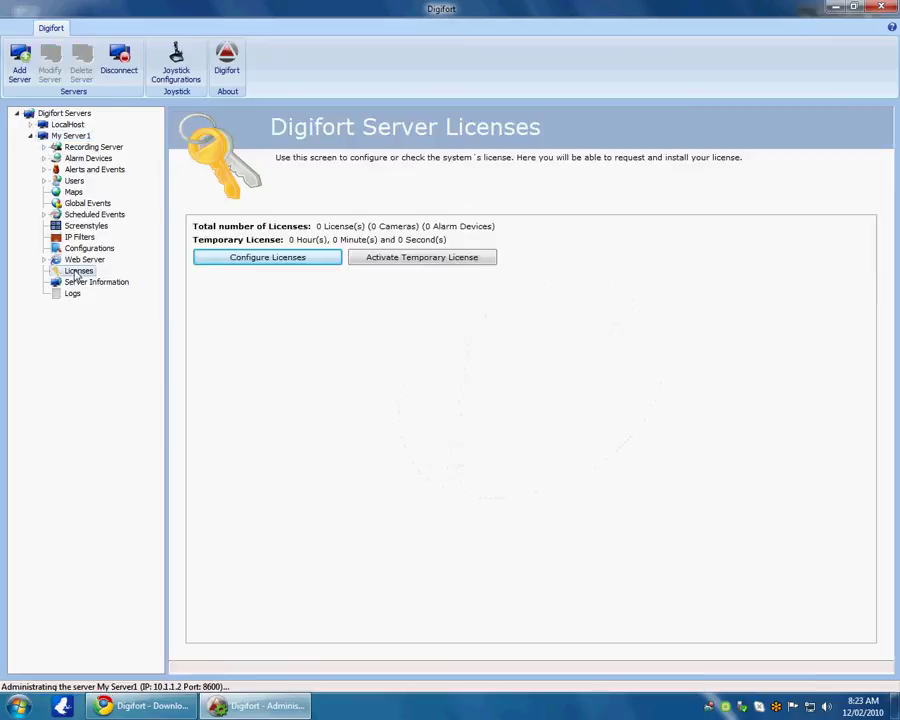
Activate and confirm the temporary licence allowing 8 cameras and 1 alarm device
{"action": "left_click", "coordinate": [442, 264]}
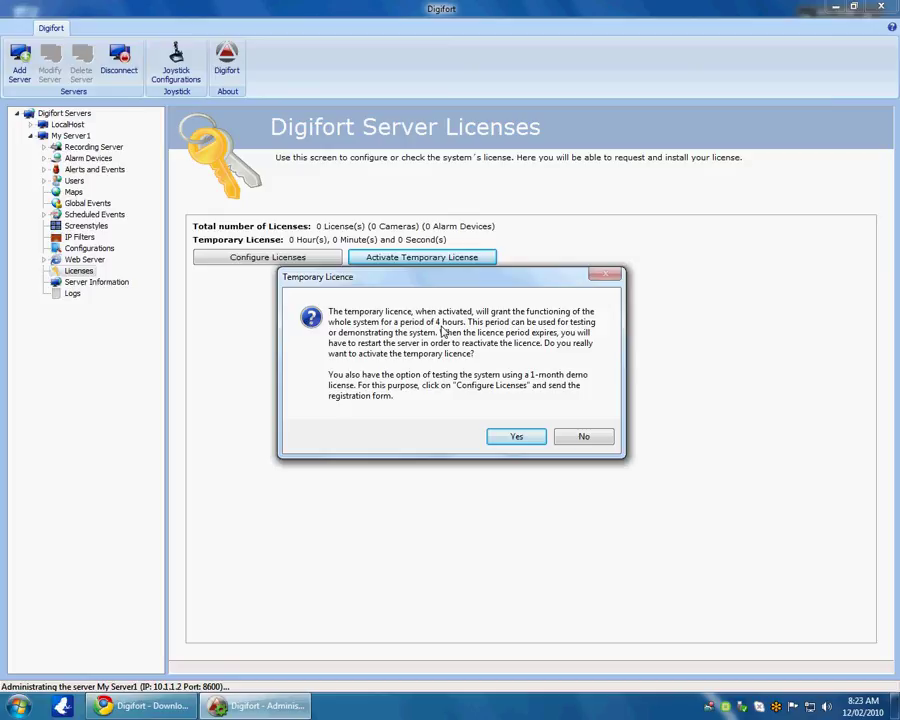
{"action": "left_click", "coordinate": [540, 440]}
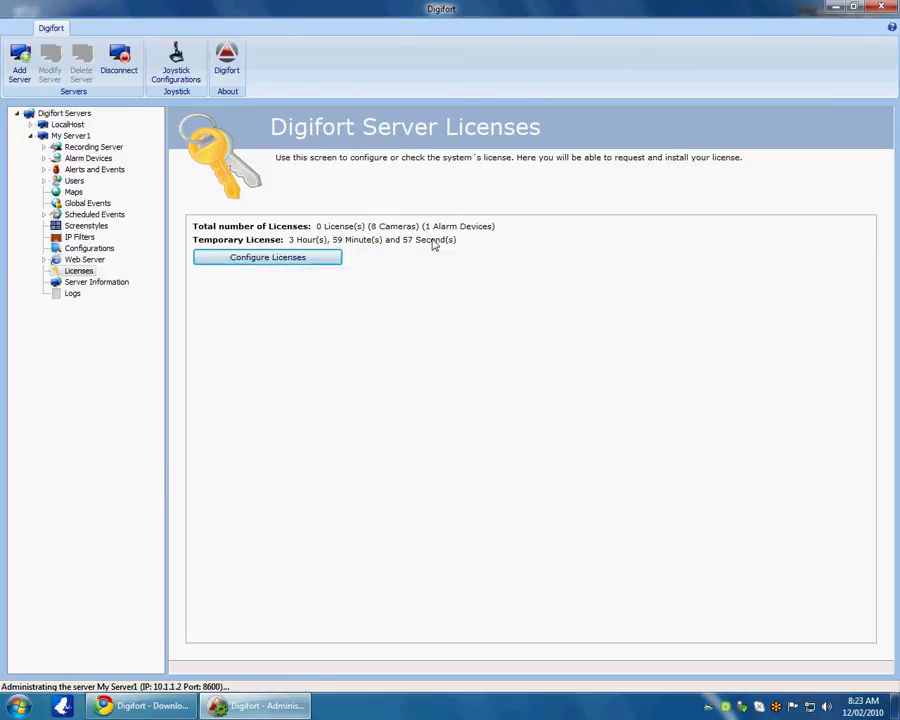
Expand My Server1's Recording Server and select its empty Cameras register
{"action": "double_click", "coordinate": [92, 147]}
{"action": "left_click", "coordinate": [88, 158]}
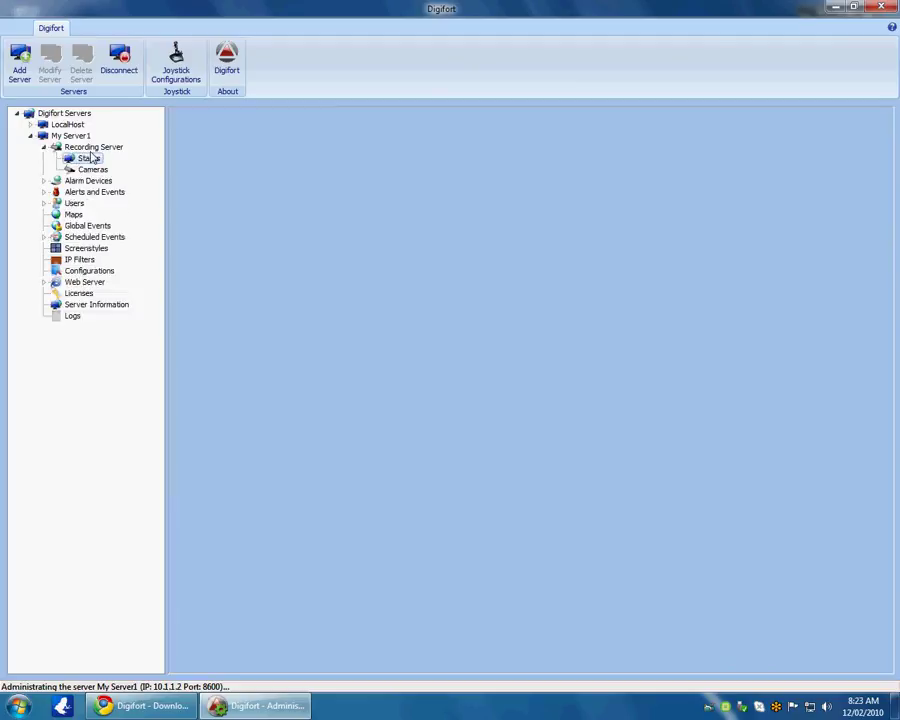
{"action": "left_click", "coordinate": [92, 169]}
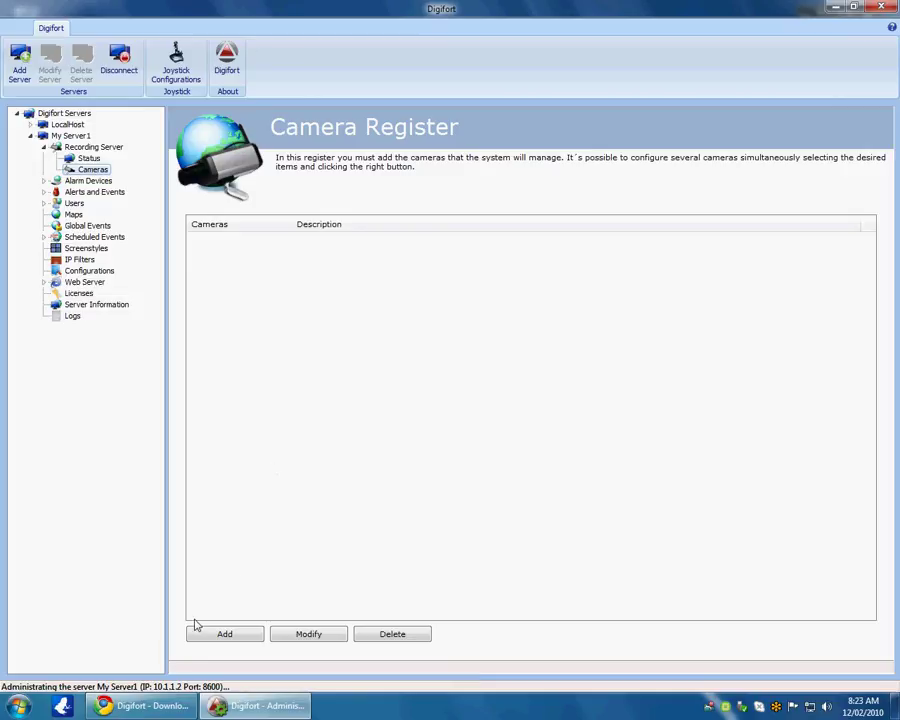
Bring Chrome forward on the Axis demo cameras page
{"action": "left_click", "coordinate": [141, 708]}
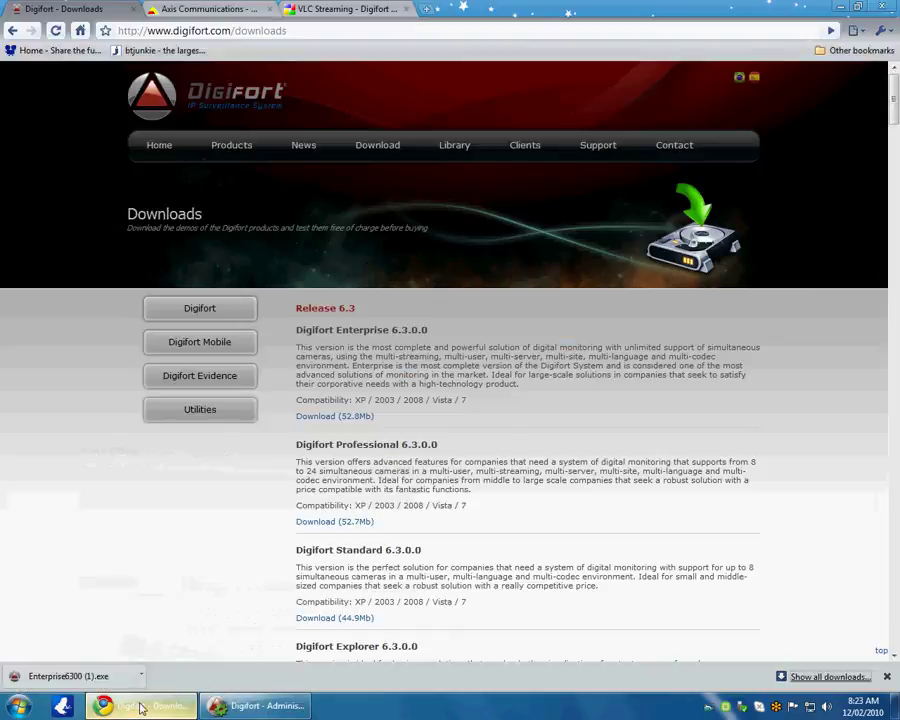
{"action": "left_click", "coordinate": [192, 12]}
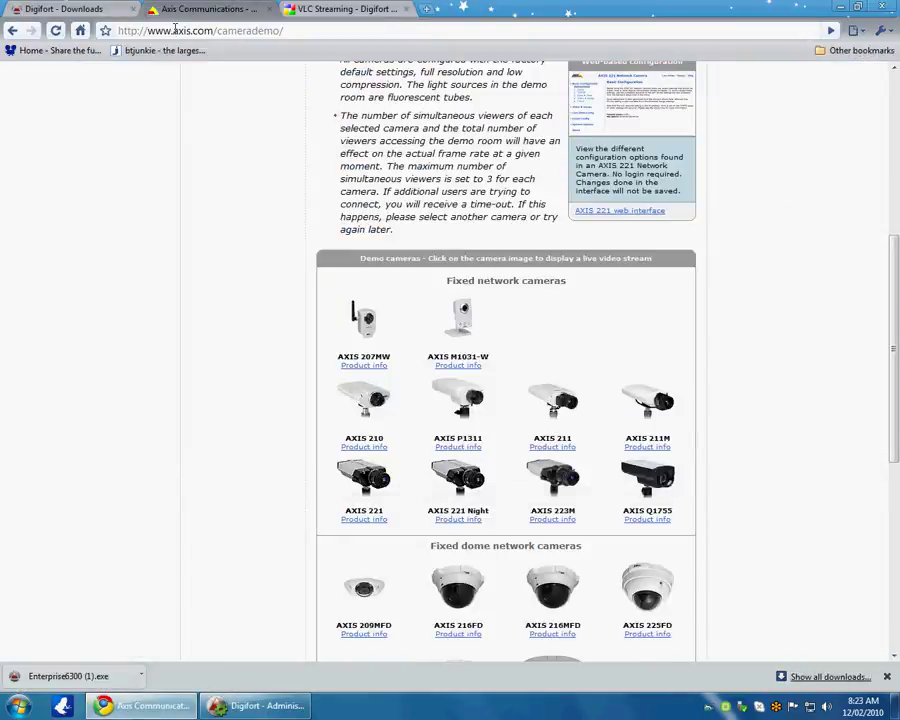
{"action": "left_click", "coordinate": [196, 27]}
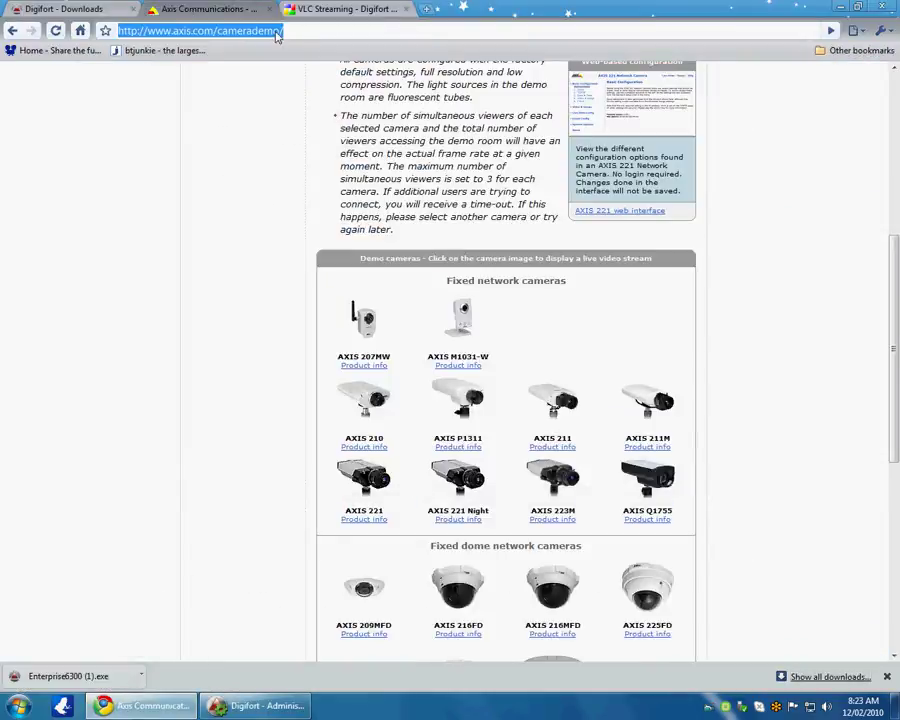
{"action": "left_click", "coordinate": [726, 334]}
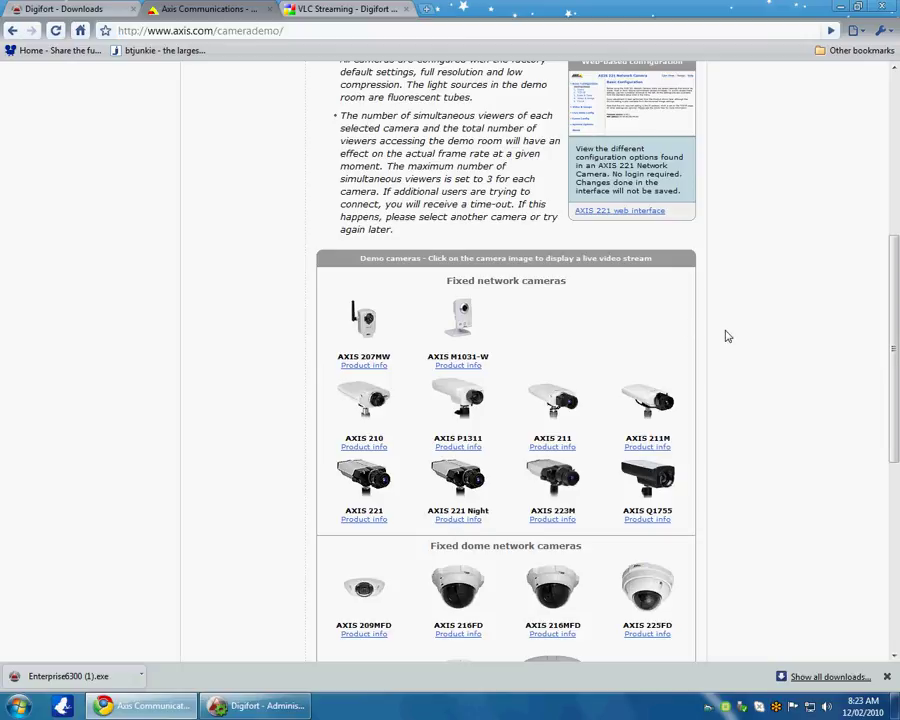
{"action": "scroll", "coordinate": [728, 336], "scroll_direction": "down", "scroll_amount": 3}
{"action": "scroll", "coordinate": [727, 336], "scroll_direction": "down", "scroll_amount": 3}
{"action": "scroll", "coordinate": [727, 336], "scroll_direction": "up", "scroll_amount": 5}
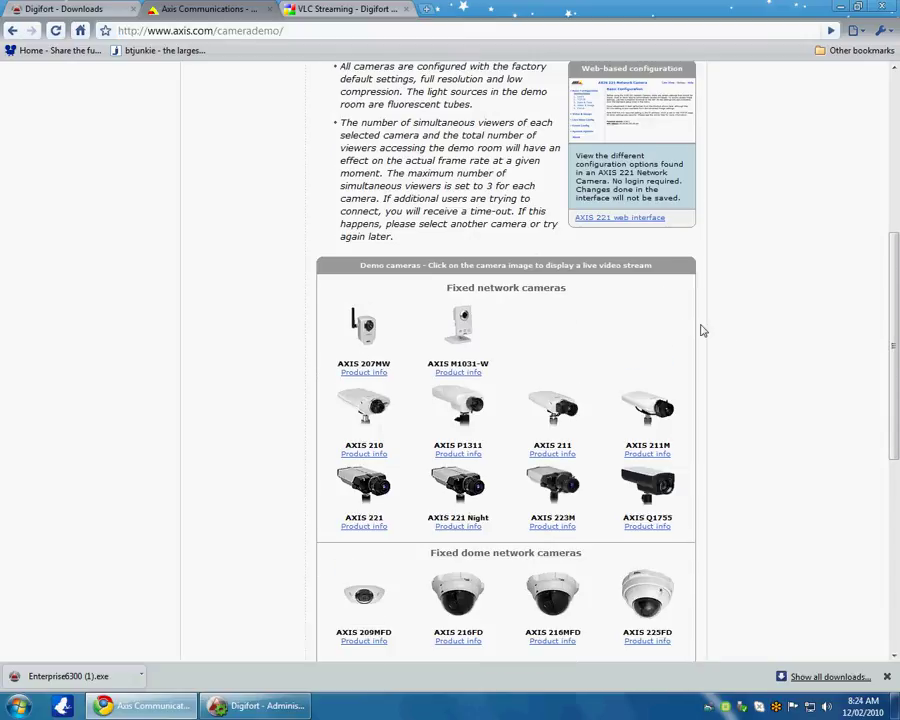
Open the AXIS 223M live view and copy its host address extcam-15.se.axis.com
{"action": "left_click", "coordinate": [555, 498]}
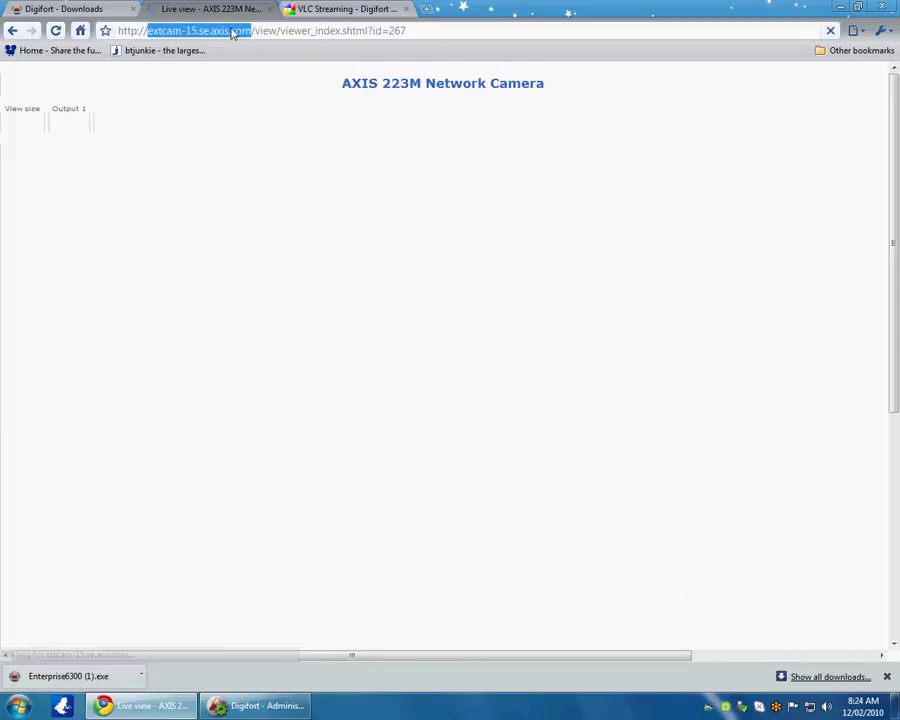
{"action": "right_click", "coordinate": [233, 31]}
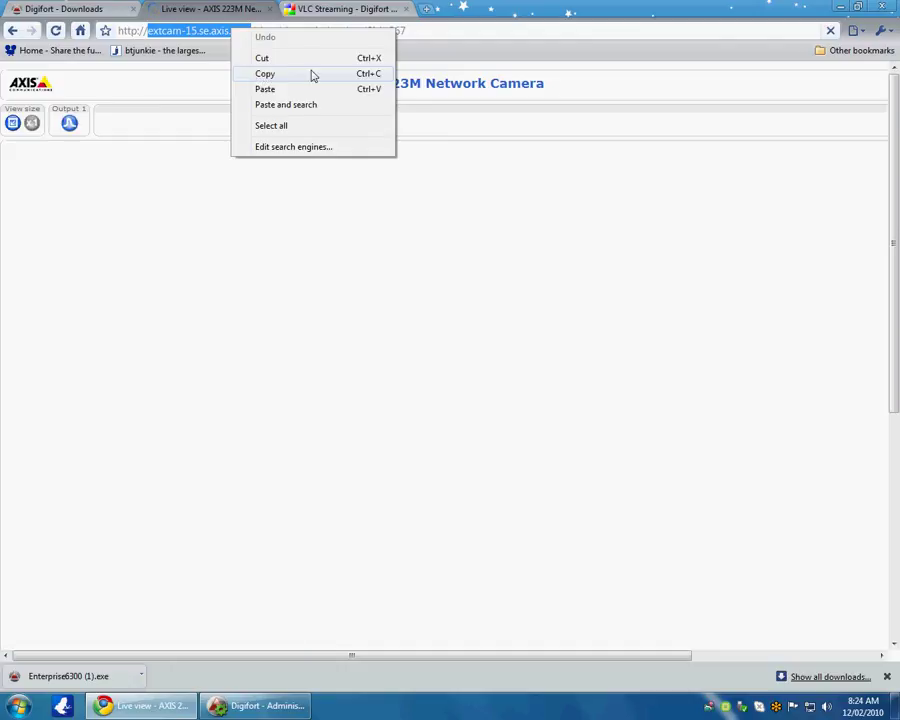
{"action": "left_click", "coordinate": [301, 73]}
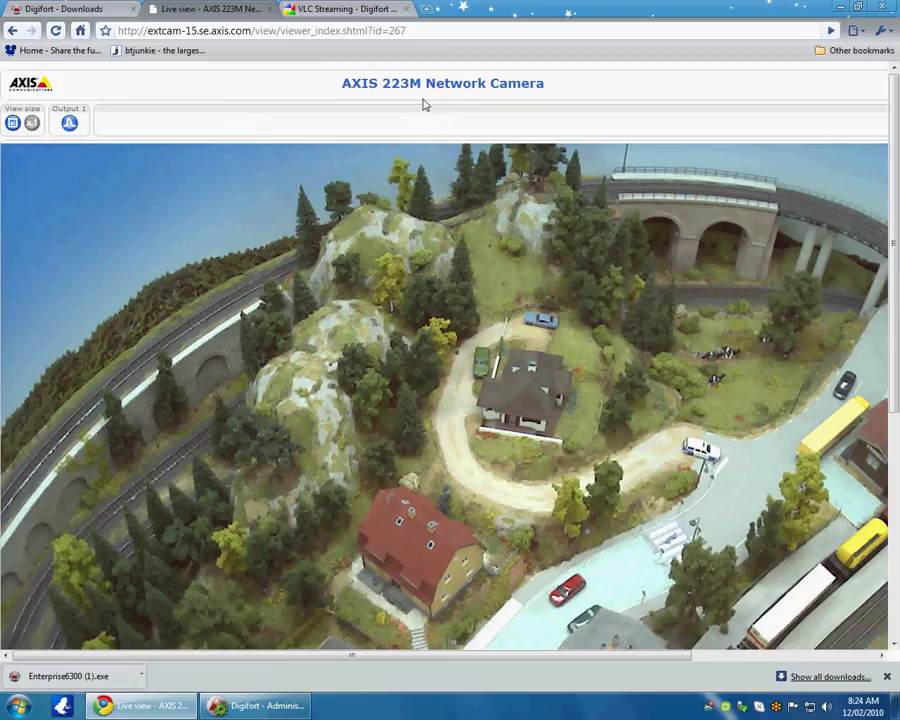
{"action": "scroll", "coordinate": [716, 305], "scroll_direction": "down", "scroll_amount": 1}
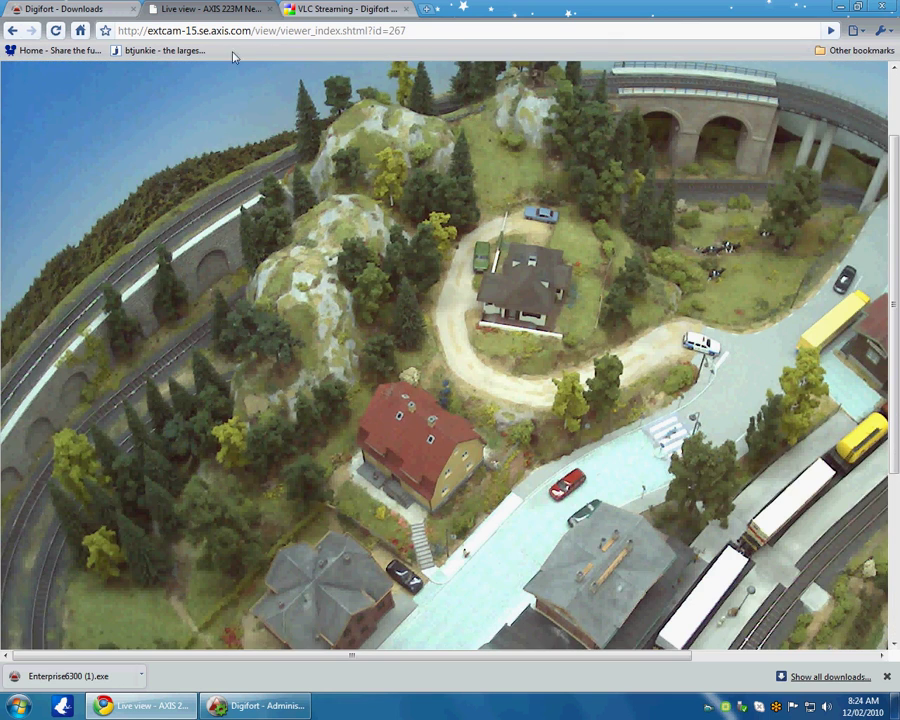
Start a new camera entry numbered 01 with description Axis213M
{"action": "left_click", "coordinate": [840, 7]}
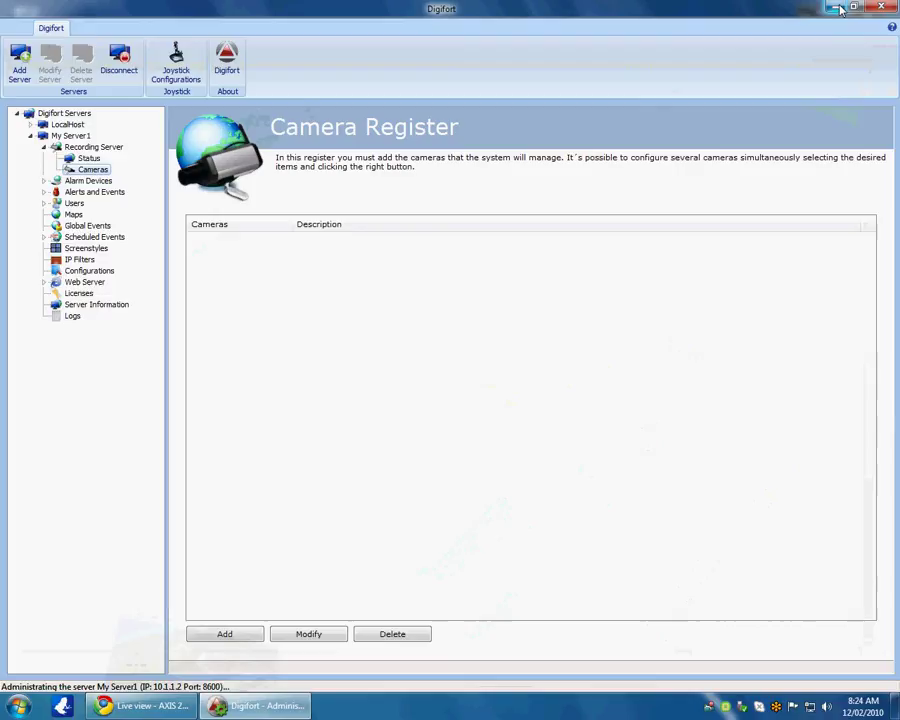
{"action": "left_click", "coordinate": [227, 637]}
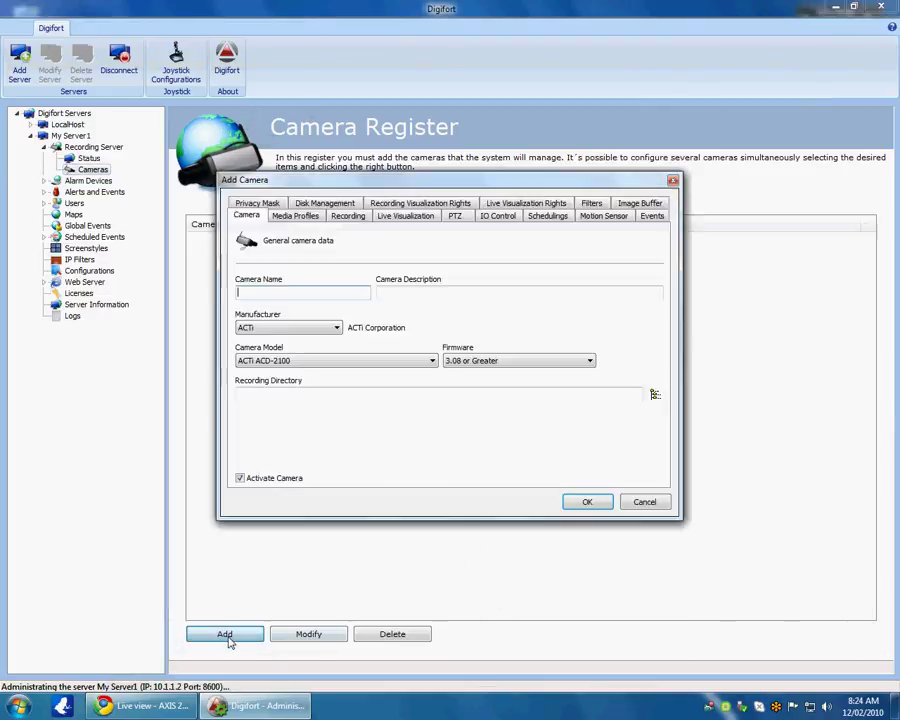
{"action": "type", "text": "01"}
{"action": "key", "text": "Tab"}
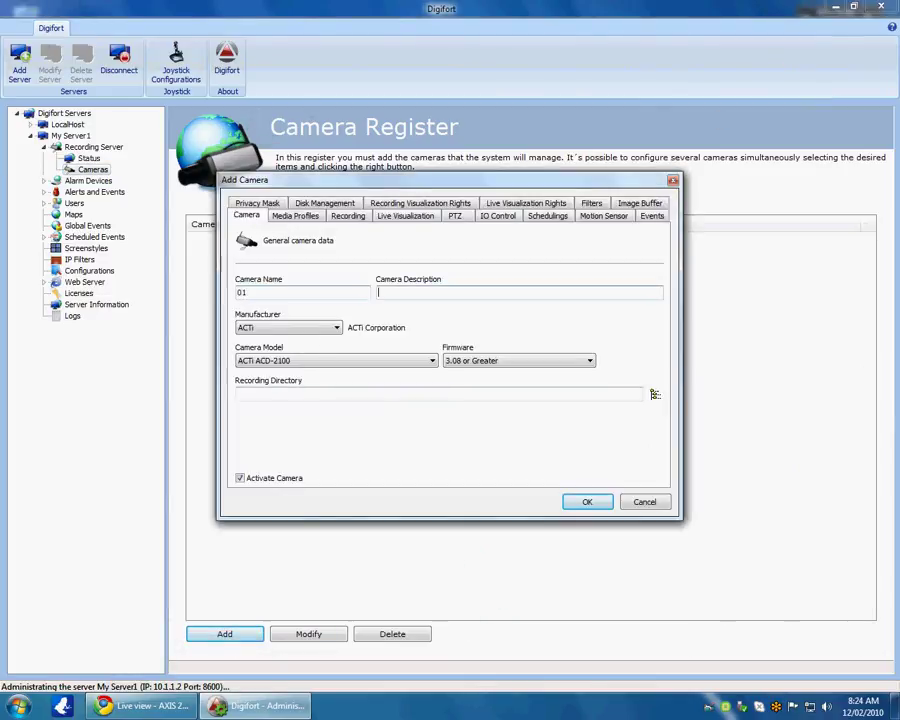
{"action": "type", "text": "Axis213M"}
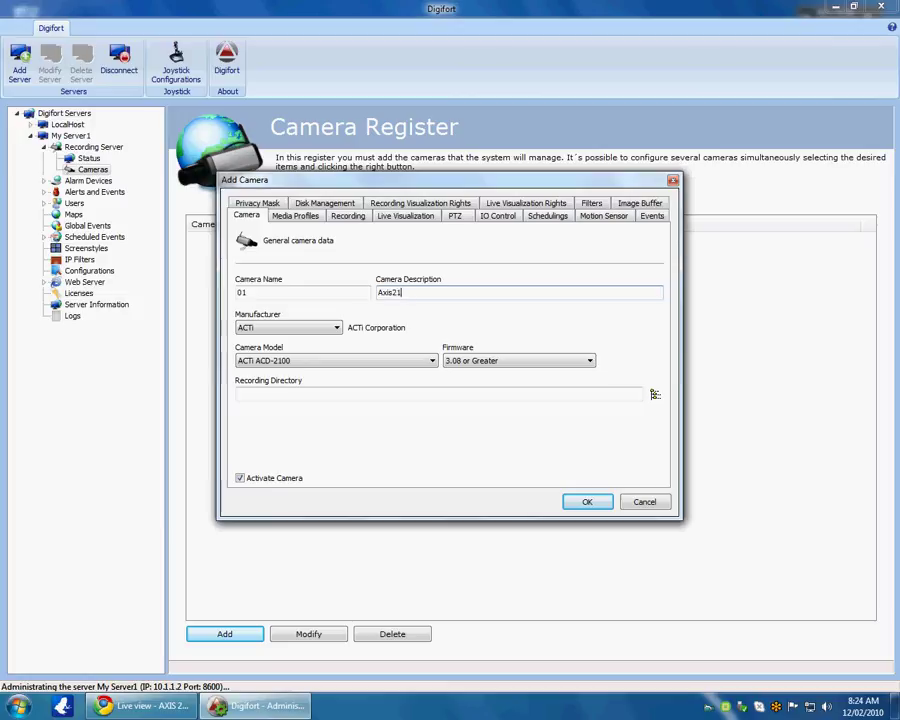
Set the manufacturer to Axis and check the live camera page for the model
{"action": "left_click", "coordinate": [298, 328]}
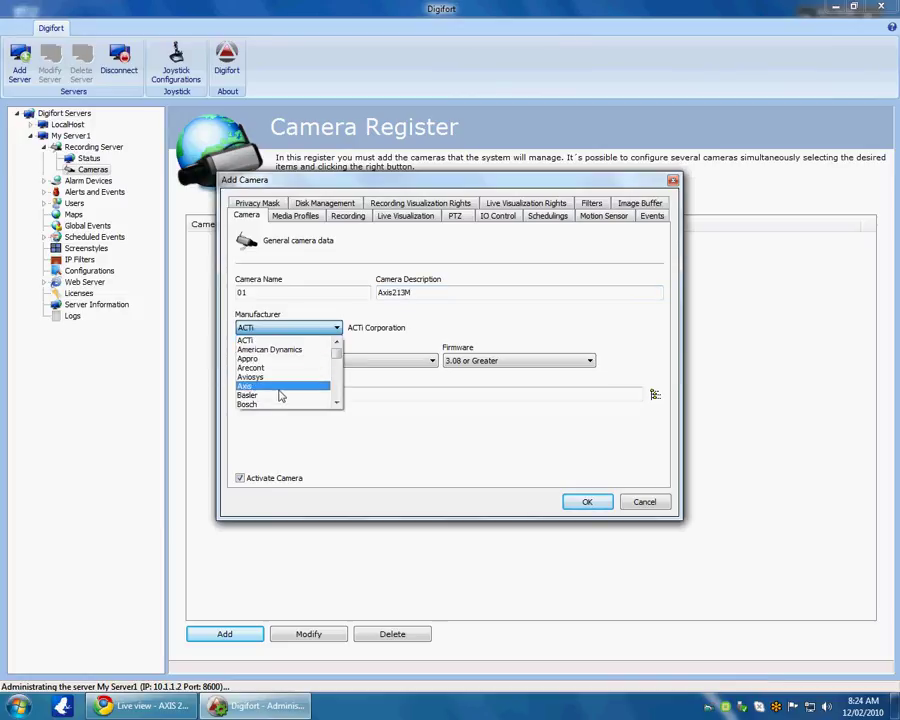
{"action": "left_click", "coordinate": [278, 386]}
{"action": "left_click", "coordinate": [317, 362]}
{"action": "scroll", "coordinate": [326, 422], "scroll_direction": "down", "scroll_amount": 1}
{"action": "scroll", "coordinate": [326, 422], "scroll_direction": "down", "scroll_amount": 3}
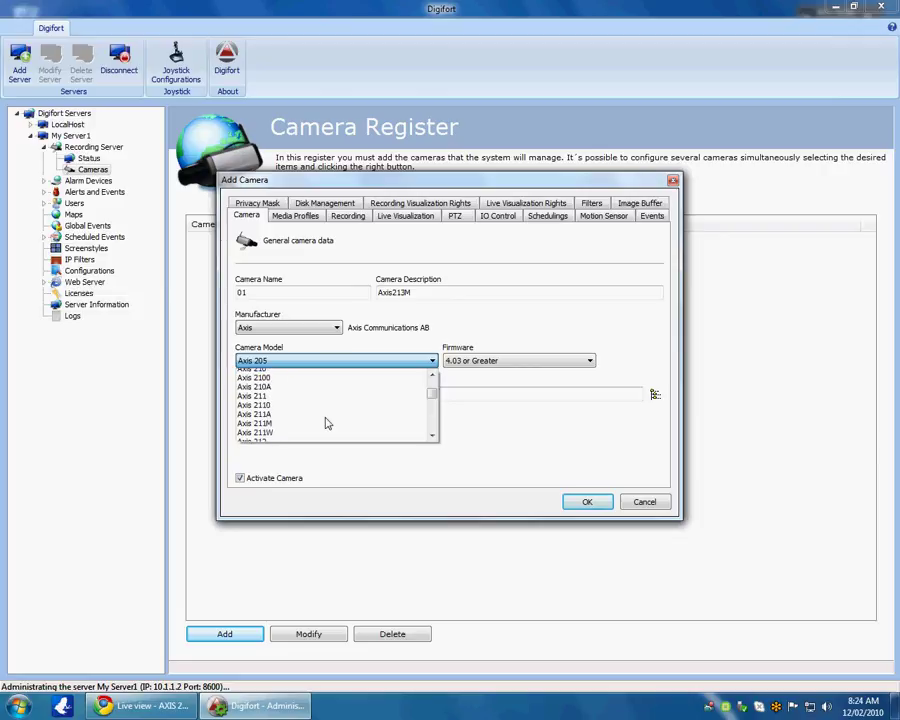
{"action": "scroll", "coordinate": [325, 420], "scroll_direction": "down", "scroll_amount": 4}
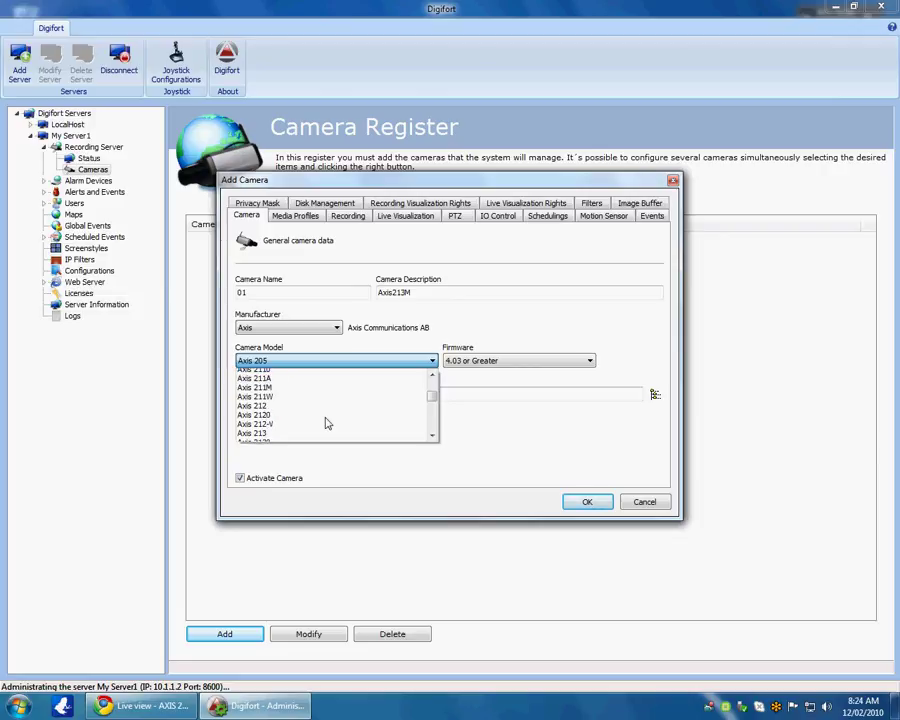
{"action": "scroll", "coordinate": [324, 418], "scroll_direction": "down", "scroll_amount": 3}
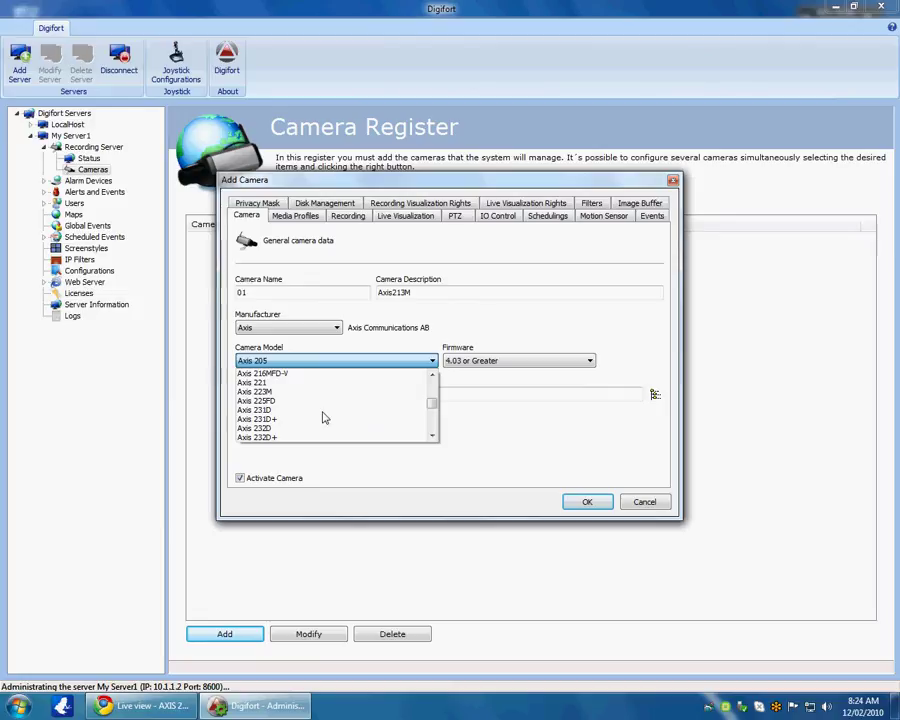
{"action": "left_click", "coordinate": [148, 706]}
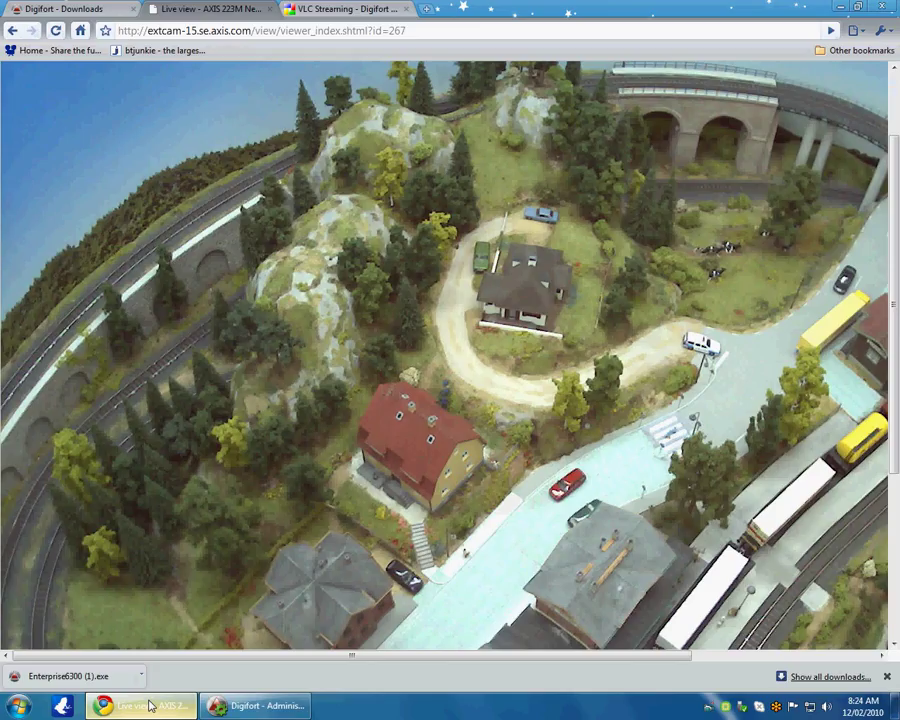
{"action": "left_click", "coordinate": [148, 706]}
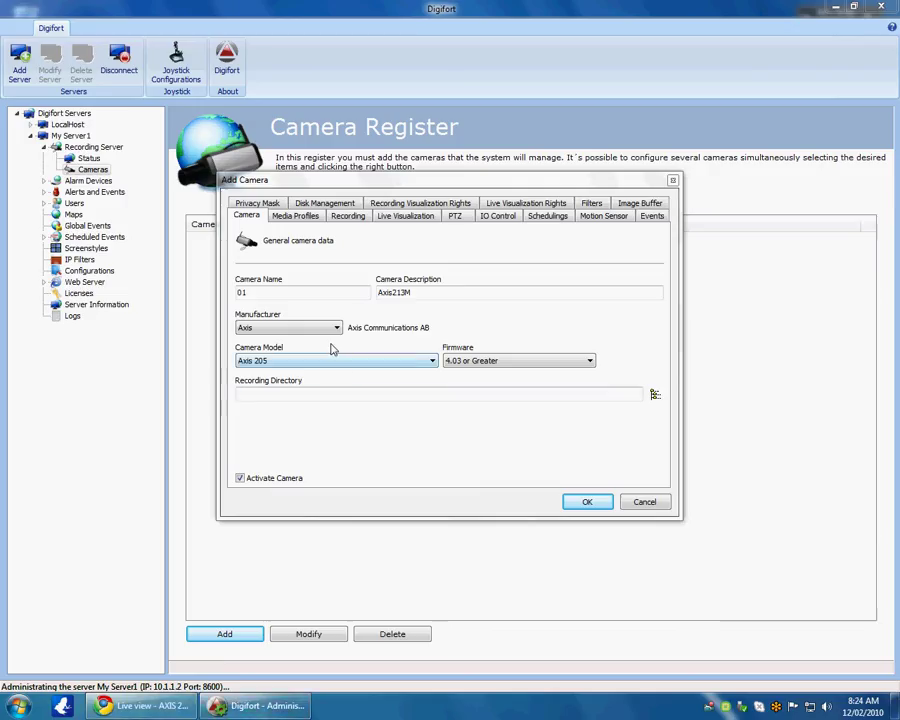
Select Axis 223M as the model and correct the description to Axis223M
{"action": "left_click", "coordinate": [323, 360]}
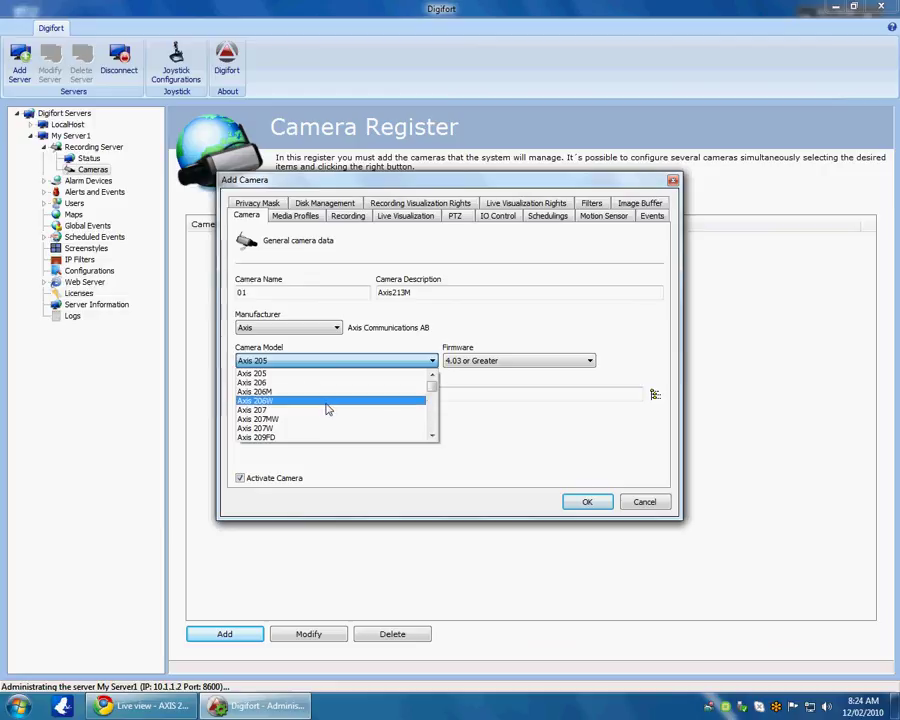
{"action": "scroll", "coordinate": [326, 407], "scroll_direction": "down", "scroll_amount": 2}
{"action": "scroll", "coordinate": [326, 407], "scroll_direction": "down", "scroll_amount": 6}
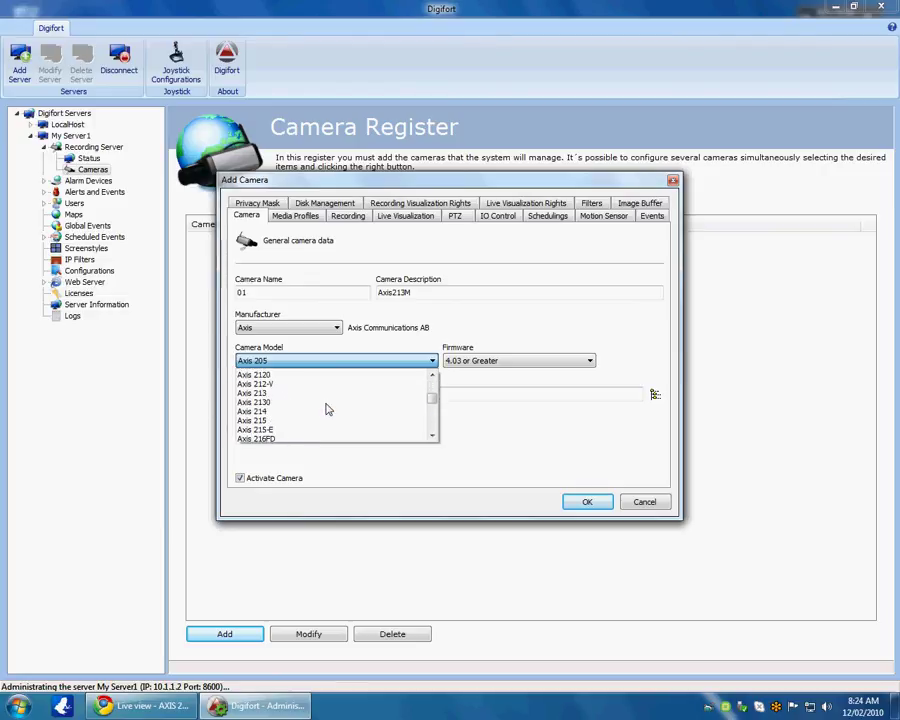
{"action": "scroll", "coordinate": [326, 407], "scroll_direction": "down", "scroll_amount": 2}
{"action": "left_click", "coordinate": [300, 424]}
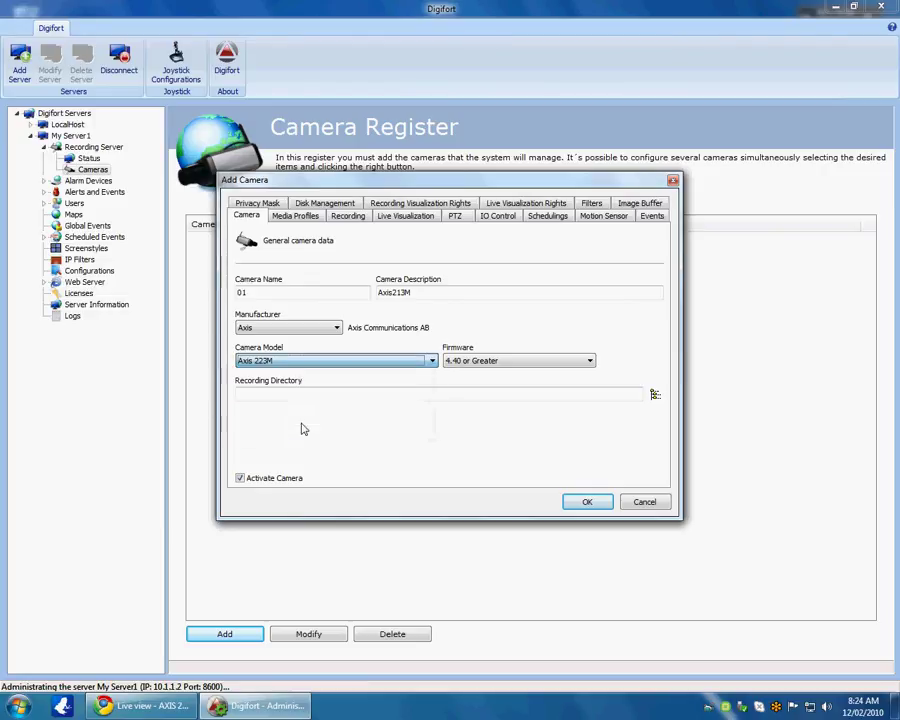
{"action": "left_click", "coordinate": [403, 291]}
{"action": "key", "text": "BackSpace"}
{"action": "type", "text": "2"}
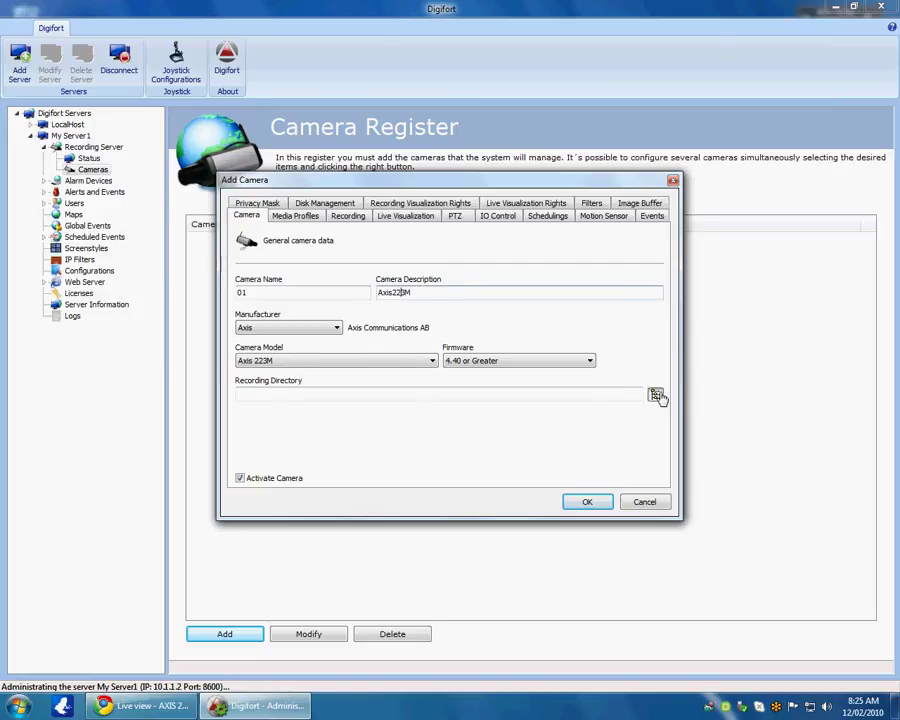
Create a new Axis223M folder on C: and use c:\Axis223M\ as the recording directory
{"action": "left_click", "coordinate": [657, 395]}
{"action": "left_click", "coordinate": [553, 319]}
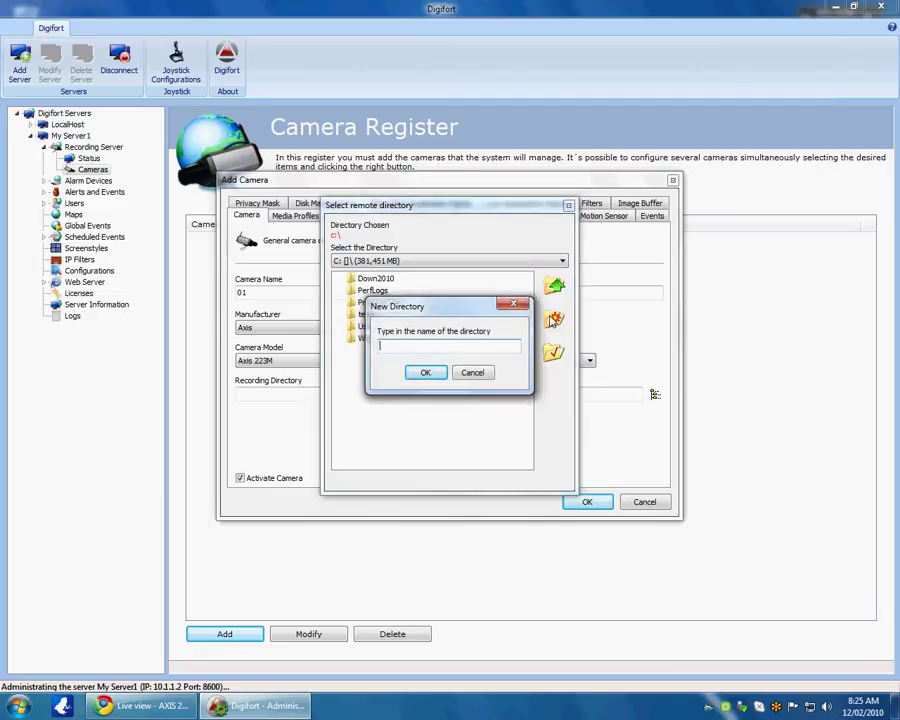
{"action": "type", "text": "Axis223M"}
{"action": "left_click", "coordinate": [428, 374]}
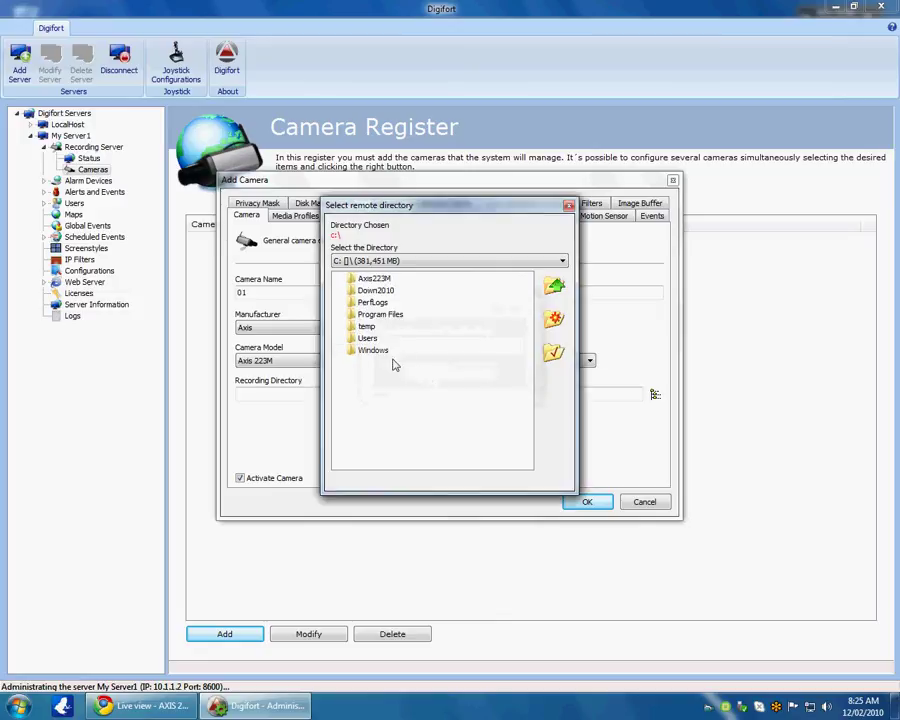
{"action": "double_click", "coordinate": [376, 278]}
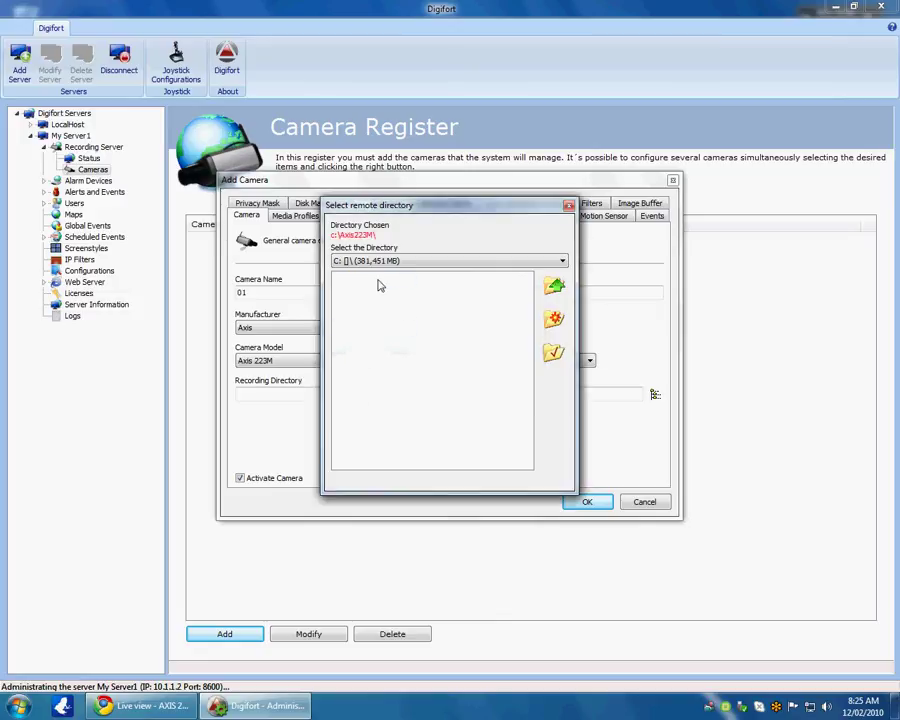
{"action": "left_click", "coordinate": [555, 352]}
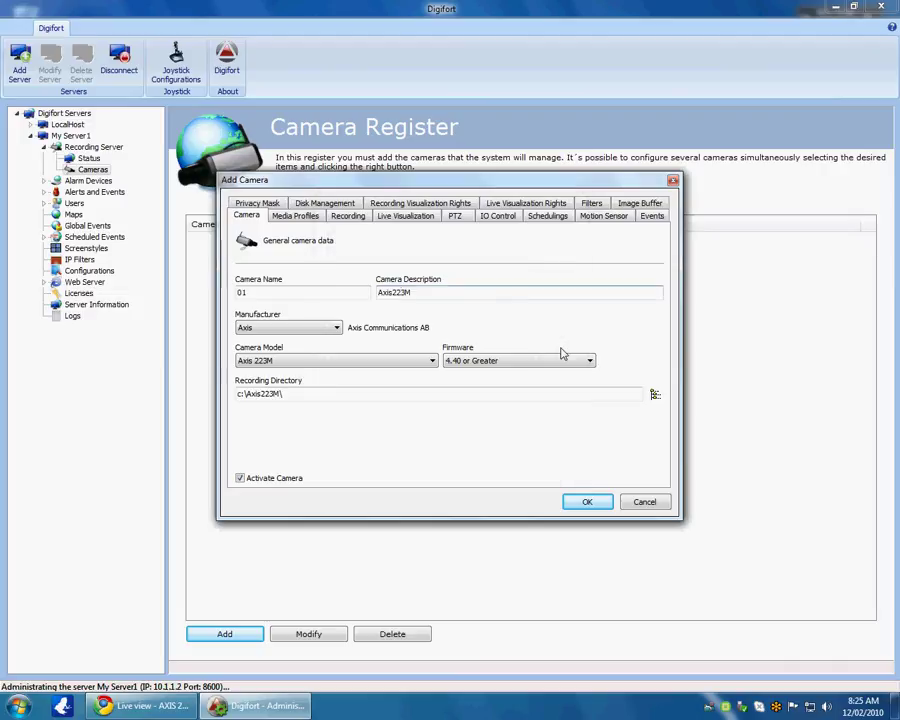
On the Recording tab, paste extcam-15.se.axis.com as the camera address, keeping port 80
{"action": "left_click", "coordinate": [348, 216]}
{"action": "right_click", "coordinate": [274, 295]}
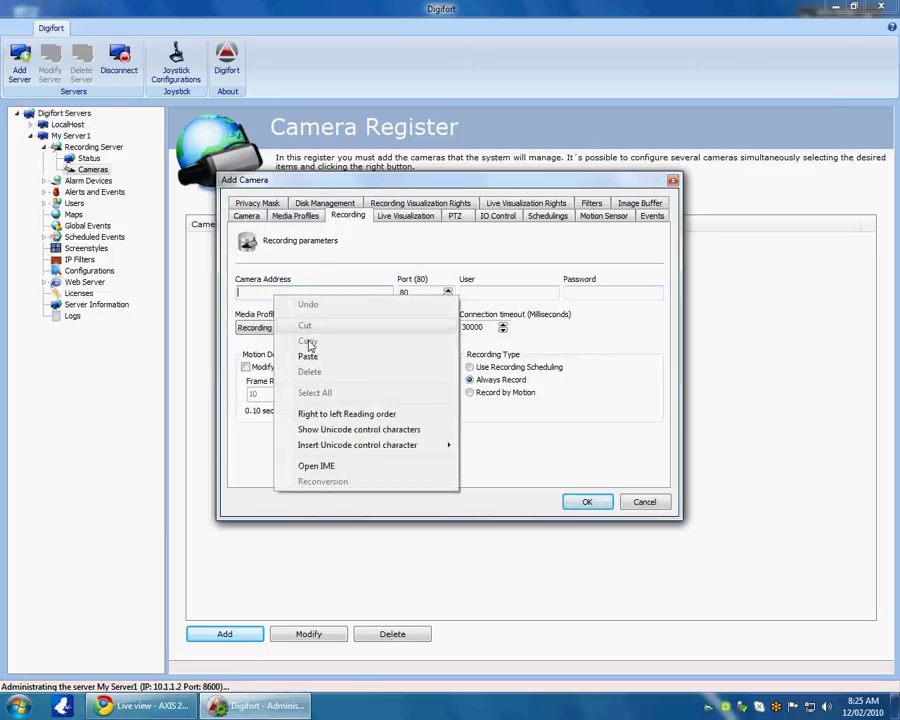
{"action": "left_click", "coordinate": [305, 354]}
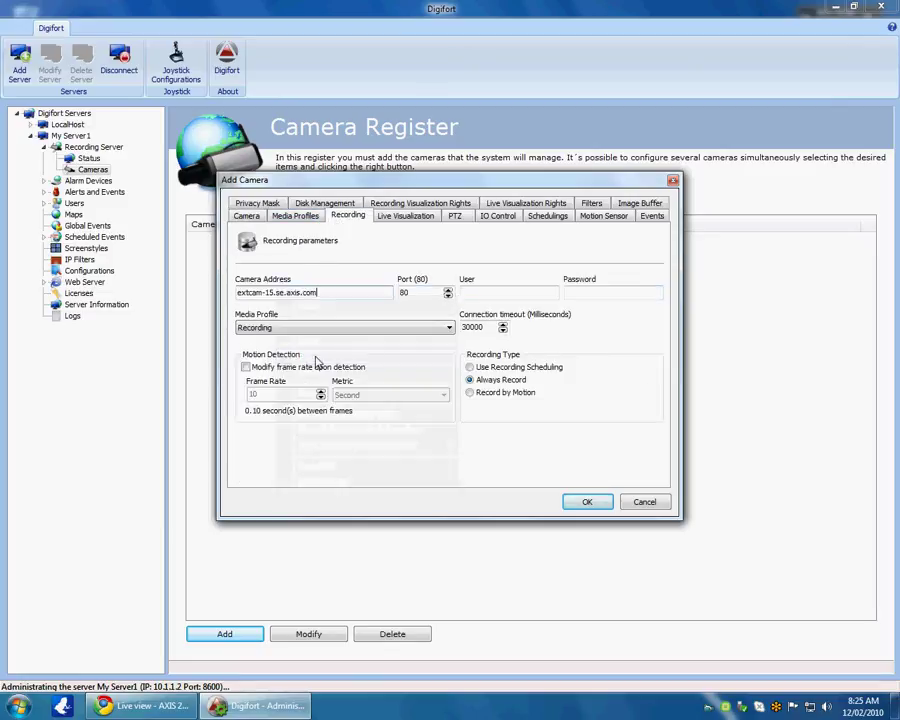
{"action": "double_click", "coordinate": [406, 292]}
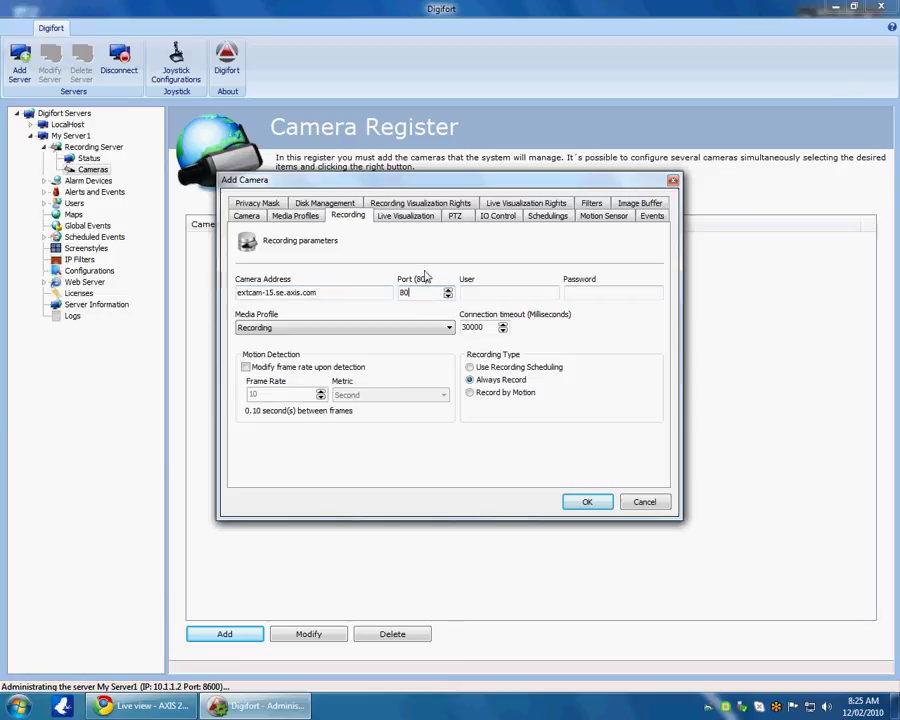
{"action": "left_click_drag", "start_coordinate": [418, 292], "coordinate": [384, 295]}
{"action": "left_click", "coordinate": [420, 292]}
{"action": "left_click", "coordinate": [465, 291]}
Delete the Visualization media profile, leaving only Recording
{"action": "left_click", "coordinate": [295, 215]}
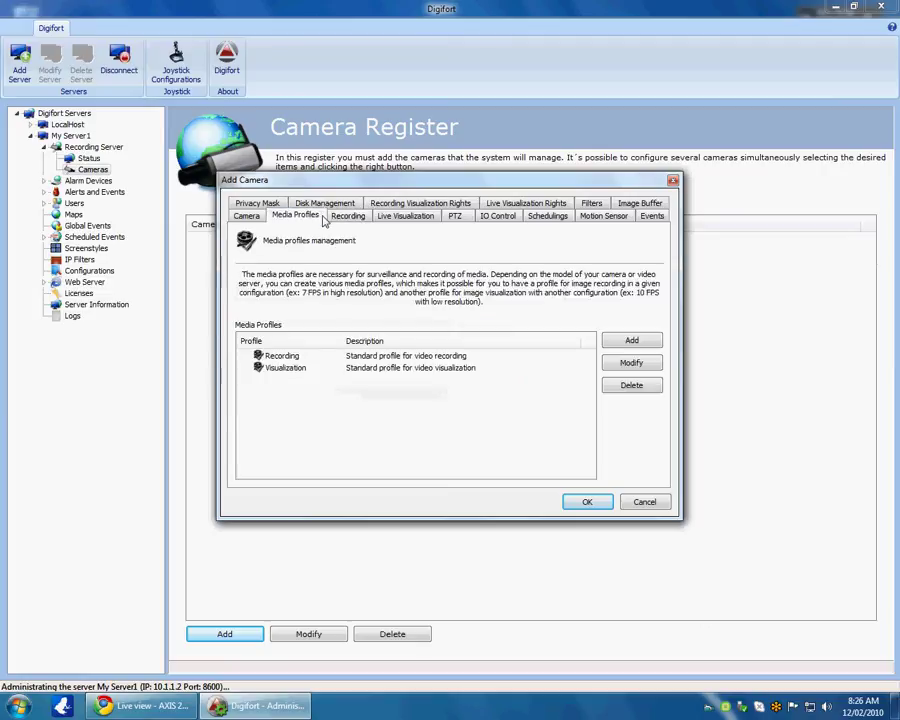
{"action": "left_click", "coordinate": [290, 368]}
{"action": "left_click", "coordinate": [622, 386]}
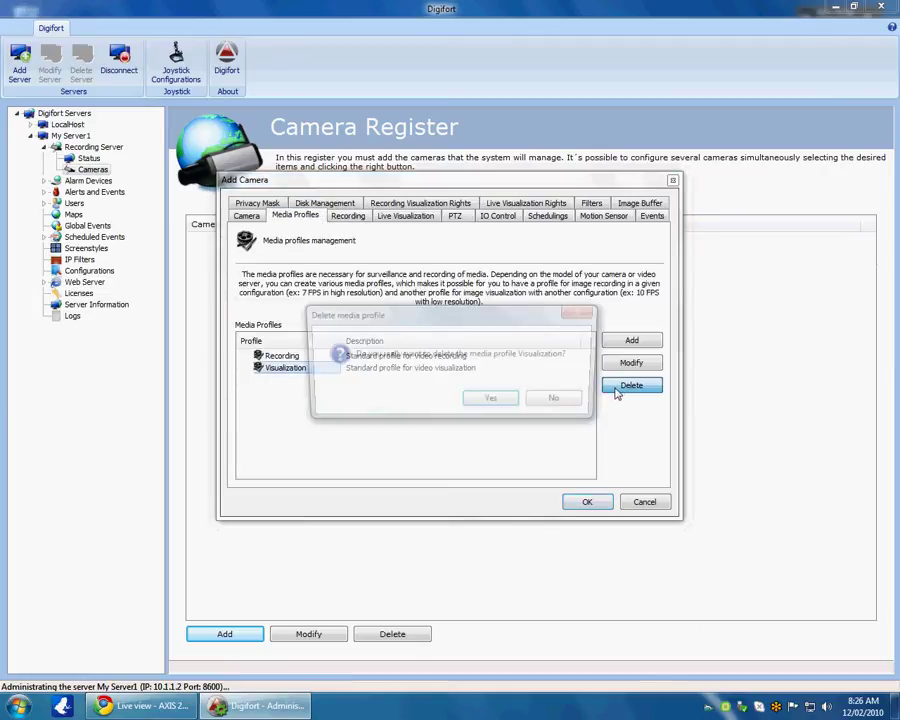
{"action": "left_click", "coordinate": [492, 400]}
{"action": "left_click", "coordinate": [290, 356]}
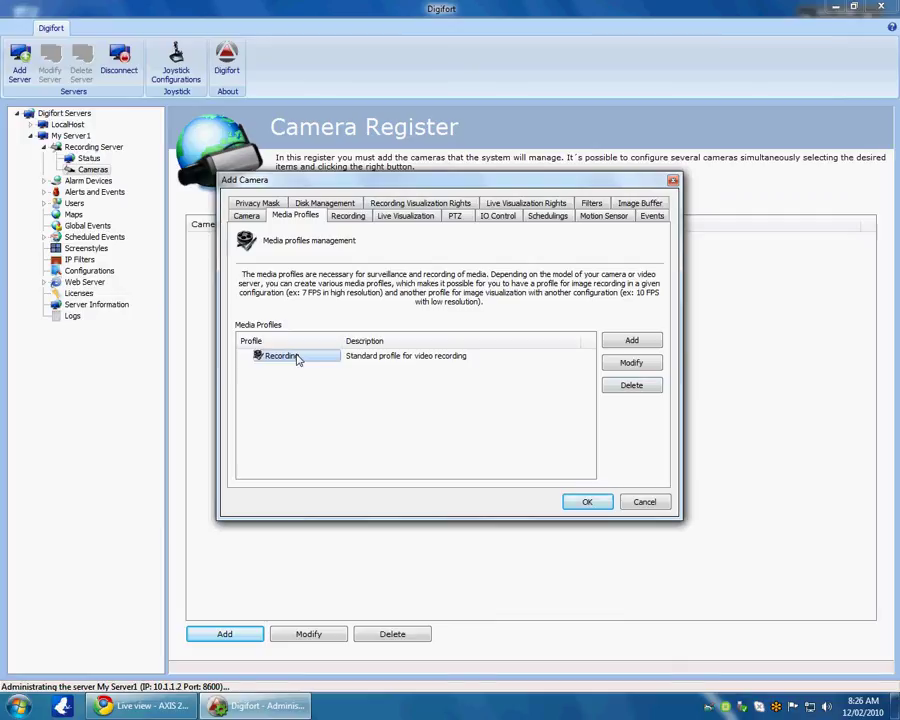
Set the Recording profile to Motion JPEG, 1600x1200 at 3 fps, and preview the live image
{"action": "double_click", "coordinate": [297, 358]}
{"action": "left_click", "coordinate": [412, 240]}
{"action": "left_click", "coordinate": [355, 249]}
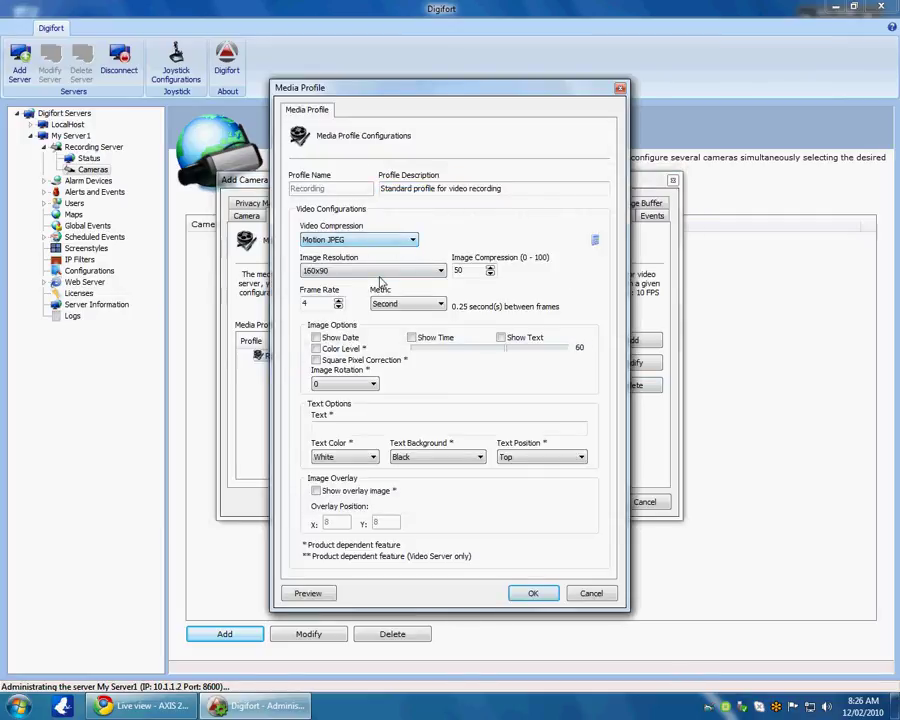
{"action": "left_click", "coordinate": [373, 274]}
{"action": "scroll", "coordinate": [352, 340], "scroll_direction": "down", "scroll_amount": 5}
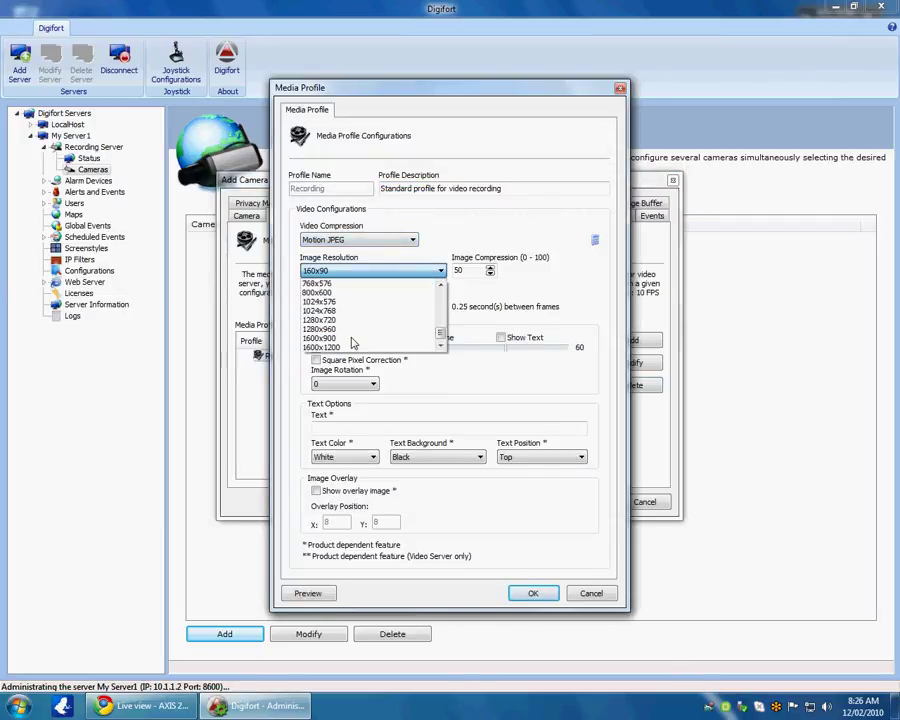
{"action": "left_click", "coordinate": [352, 346]}
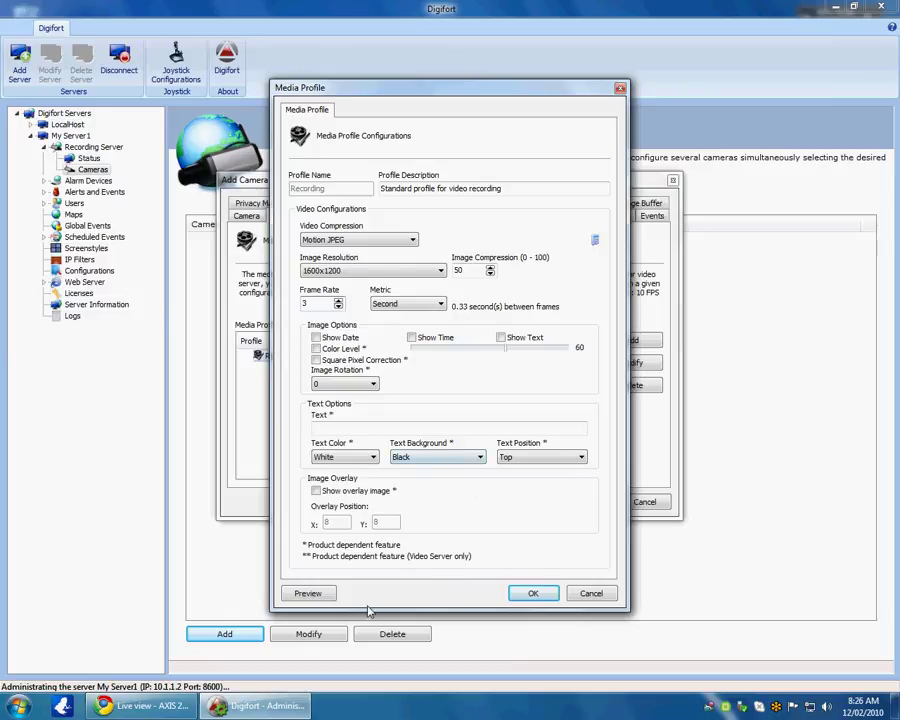
{"action": "left_click", "coordinate": [329, 597]}
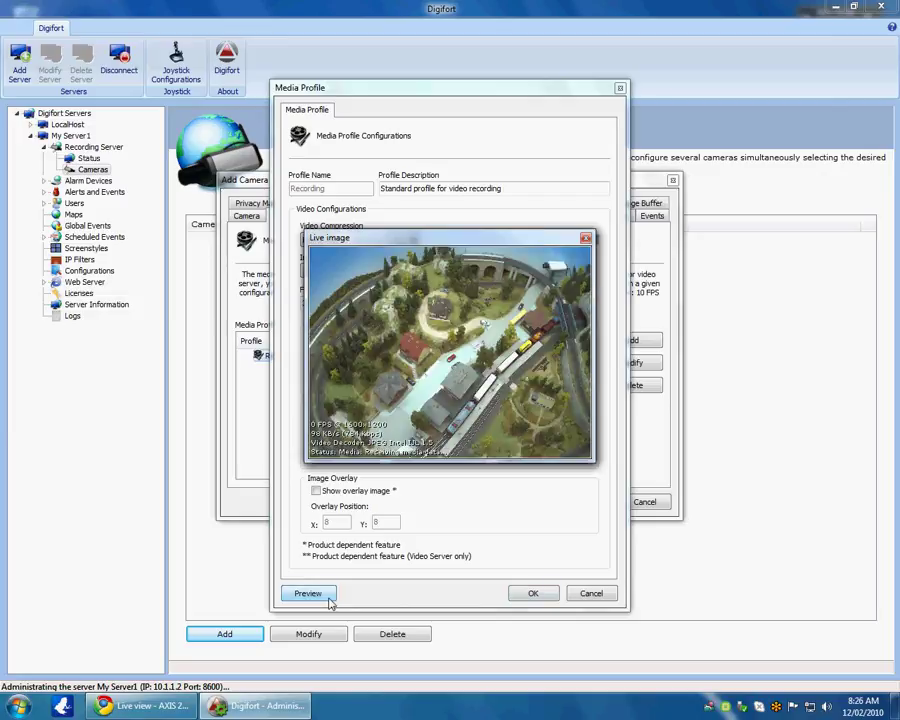
Save the profile and camera, then confirm camera 01 (Axis223M) shows Working in Server Monitoring's Cameras list
{"action": "left_click", "coordinate": [586, 243]}
{"action": "left_click", "coordinate": [538, 594]}
{"action": "left_click", "coordinate": [583, 506]}
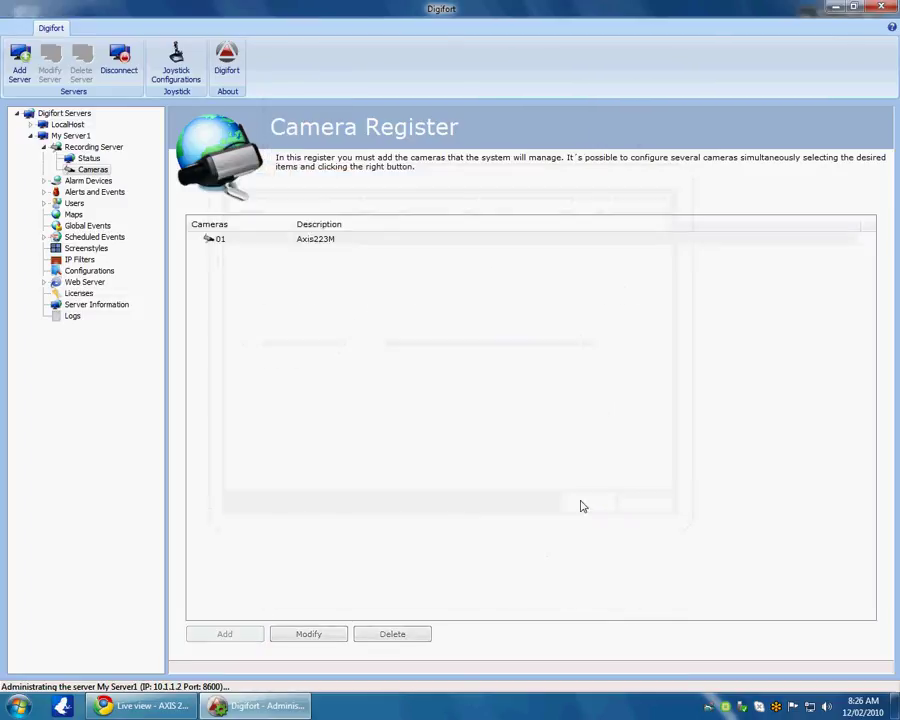
{"action": "left_click", "coordinate": [88, 159]}
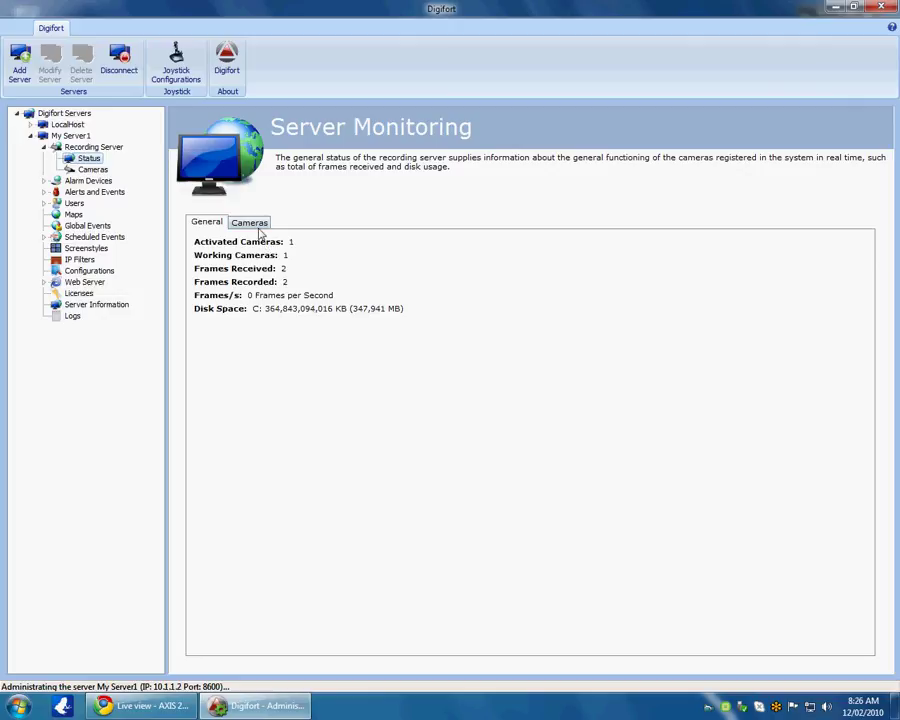
{"action": "left_click", "coordinate": [255, 222]}
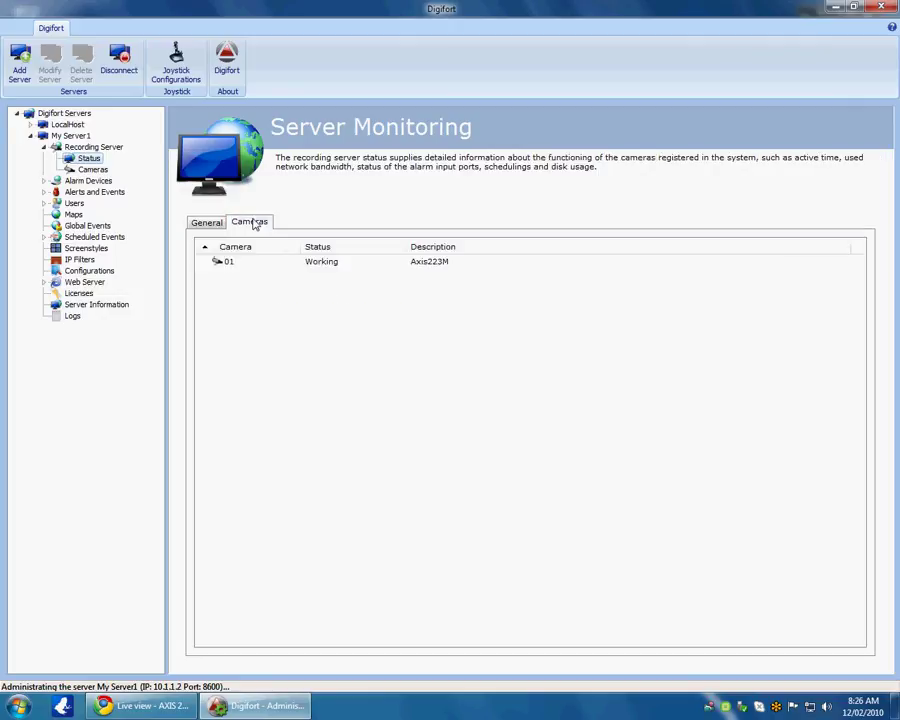
Close the Administration Client and start the Surveillance Client from its desktop shortcut
{"action": "left_click", "coordinate": [879, 8]}
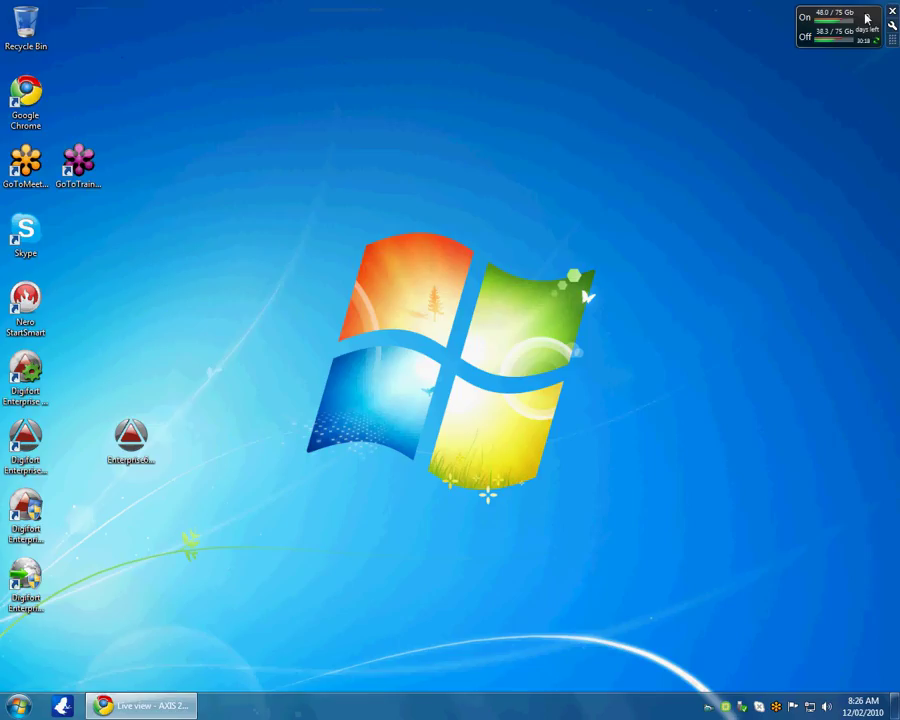
{"action": "left_click", "coordinate": [20, 450]}
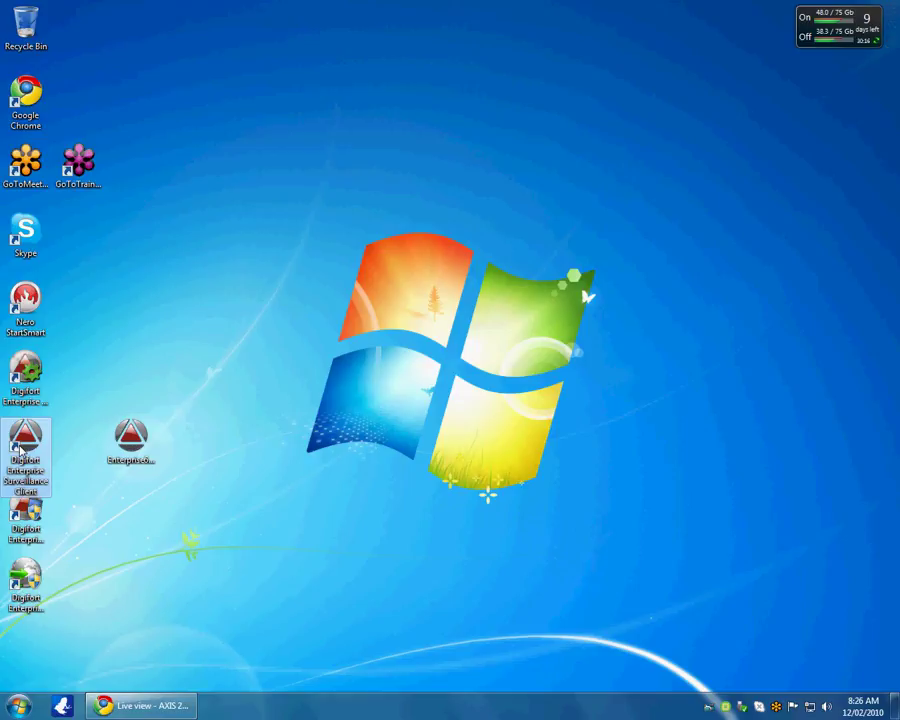
{"action": "key", "text": "Return"}
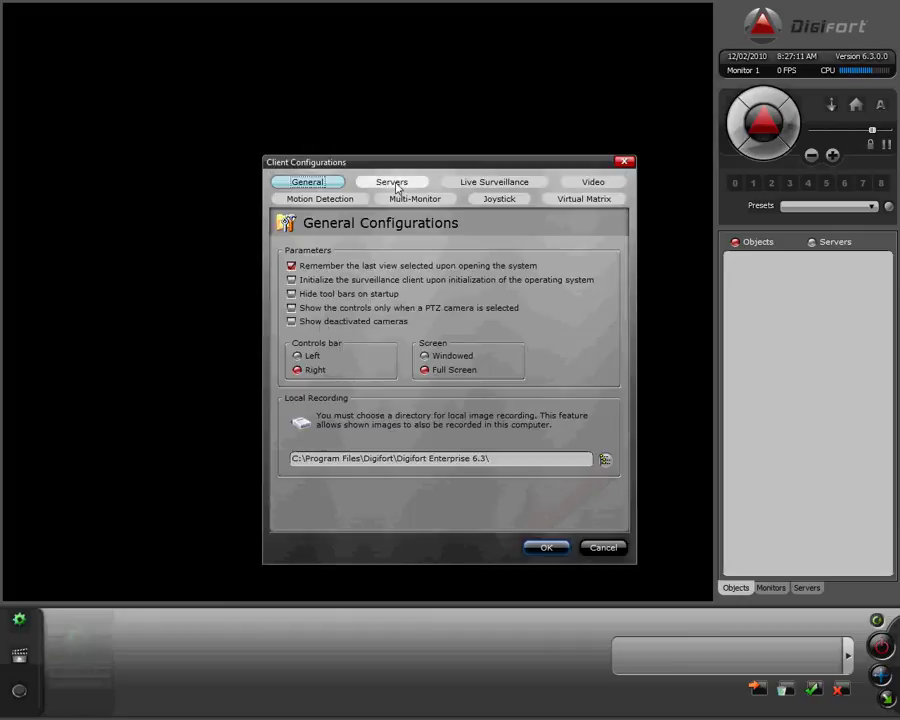
Add server My Server1 at 10.1.1.2:8600 with automatic login enabled and save it
{"action": "left_click", "coordinate": [394, 184]}
{"action": "left_click", "coordinate": [598, 317]}
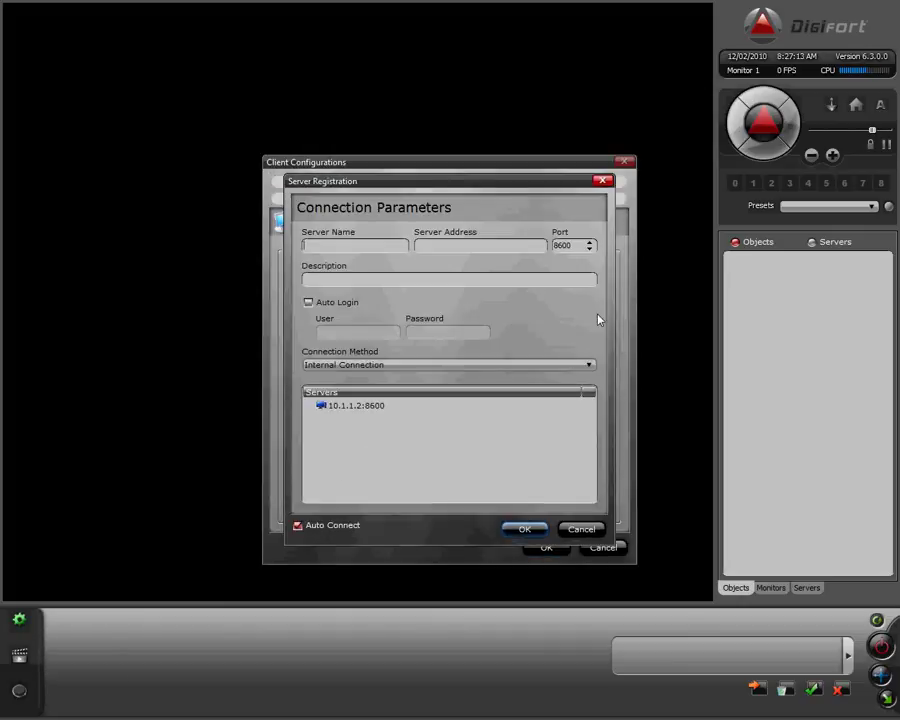
{"action": "type", "text": "My Server1"}
{"action": "left_click", "coordinate": [352, 410]}
{"action": "left_click", "coordinate": [328, 303]}
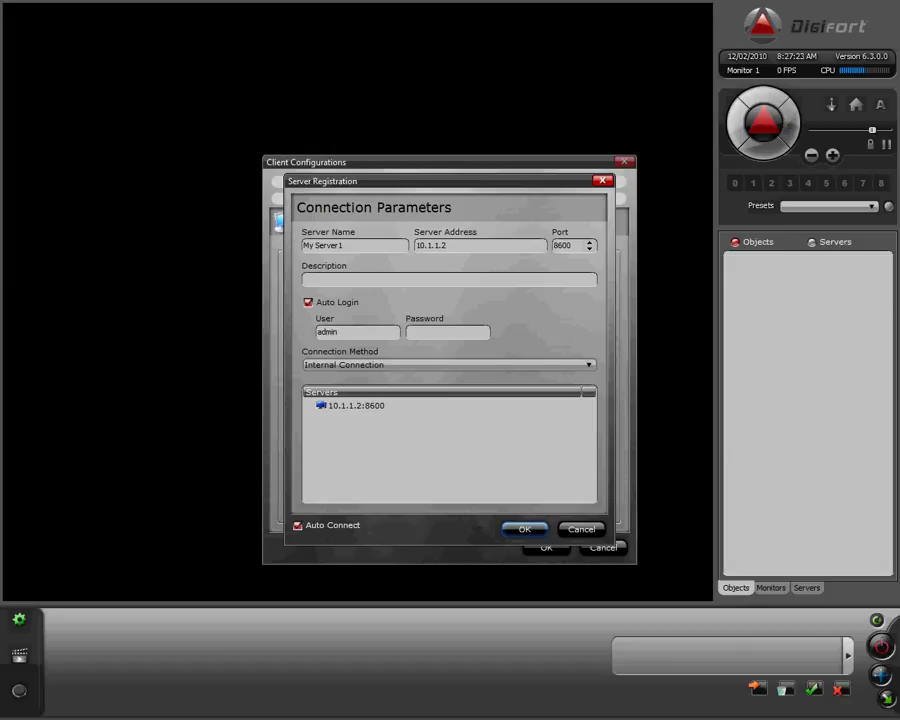
{"action": "left_click", "coordinate": [522, 533]}
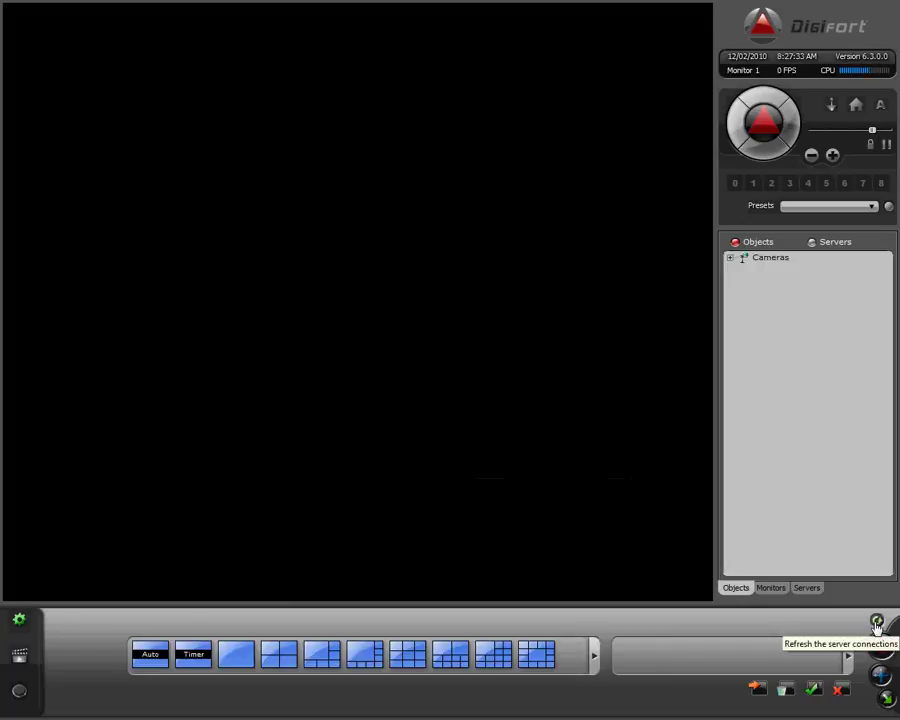
Expand the Cameras group and open camera 01 (Axis223M) live
{"action": "left_click", "coordinate": [731, 259]}
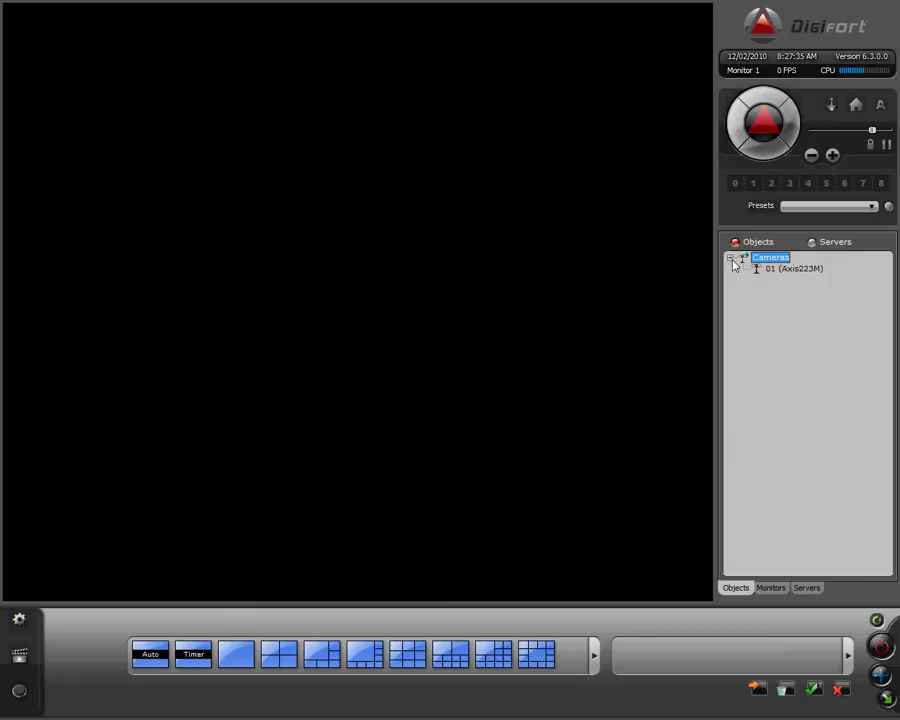
{"action": "left_click", "coordinate": [150, 653]}
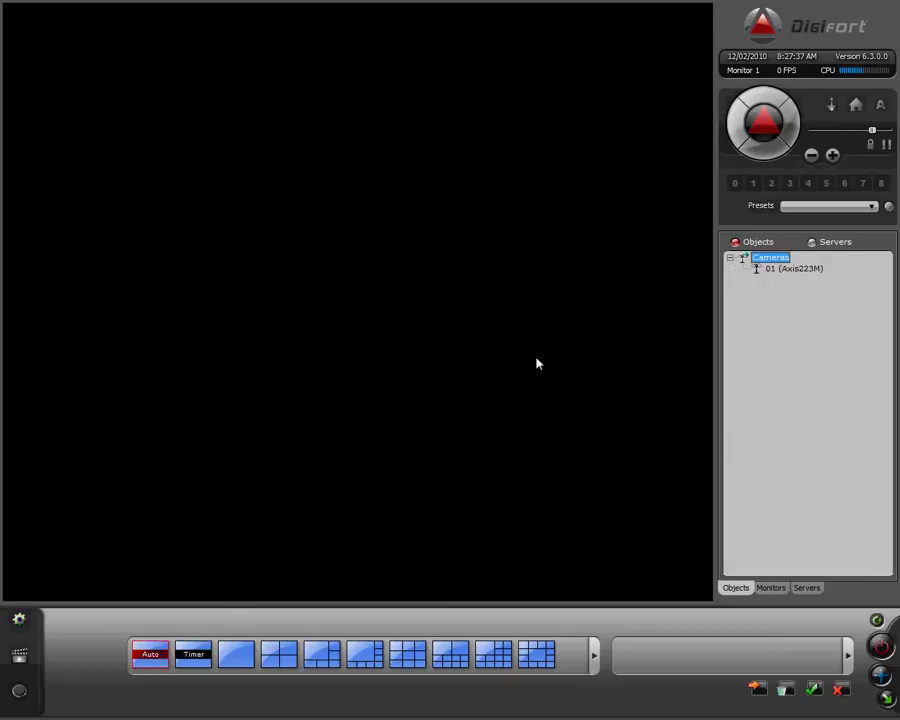
{"action": "double_click", "coordinate": [770, 270]}
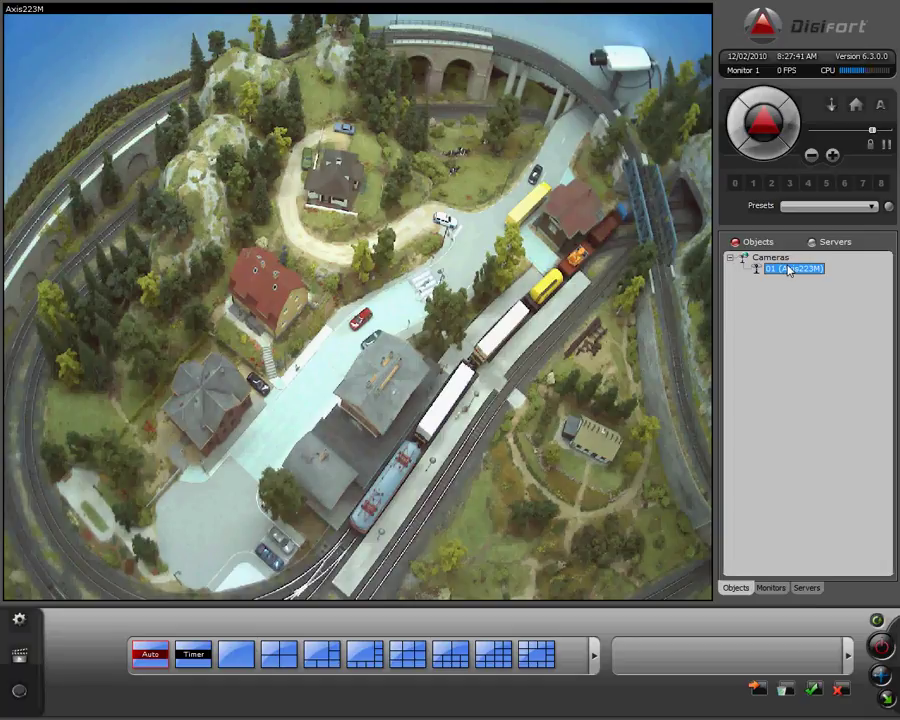
Enable frame rate, resolution, transfer rate, decoder and connection status overlays, then reopen camera 01
{"action": "left_click", "coordinate": [19, 619]}
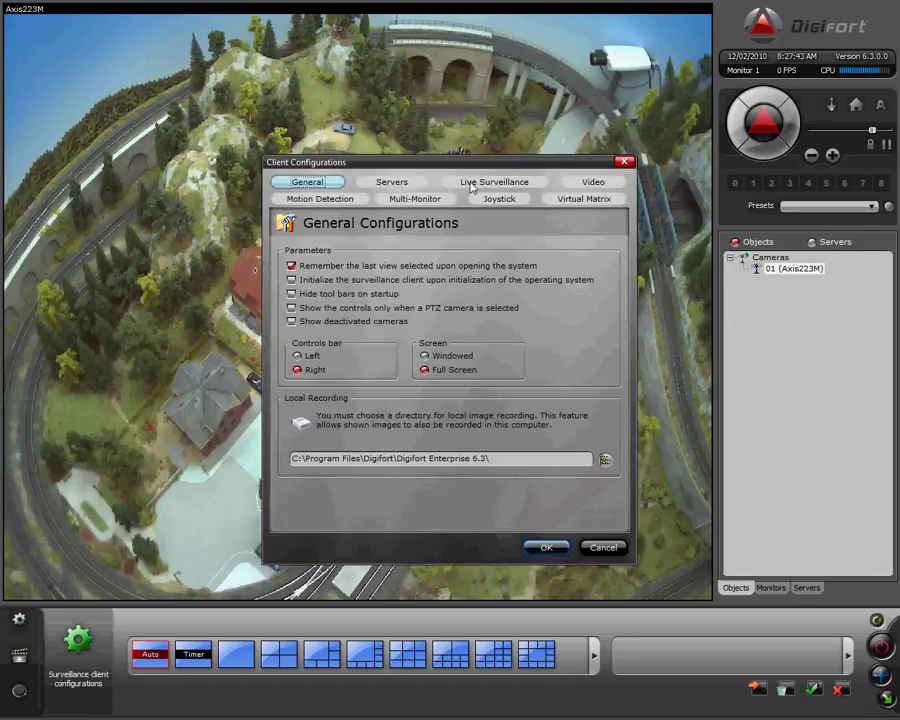
{"action": "left_click", "coordinate": [480, 183]}
{"action": "left_click", "coordinate": [294, 320]}
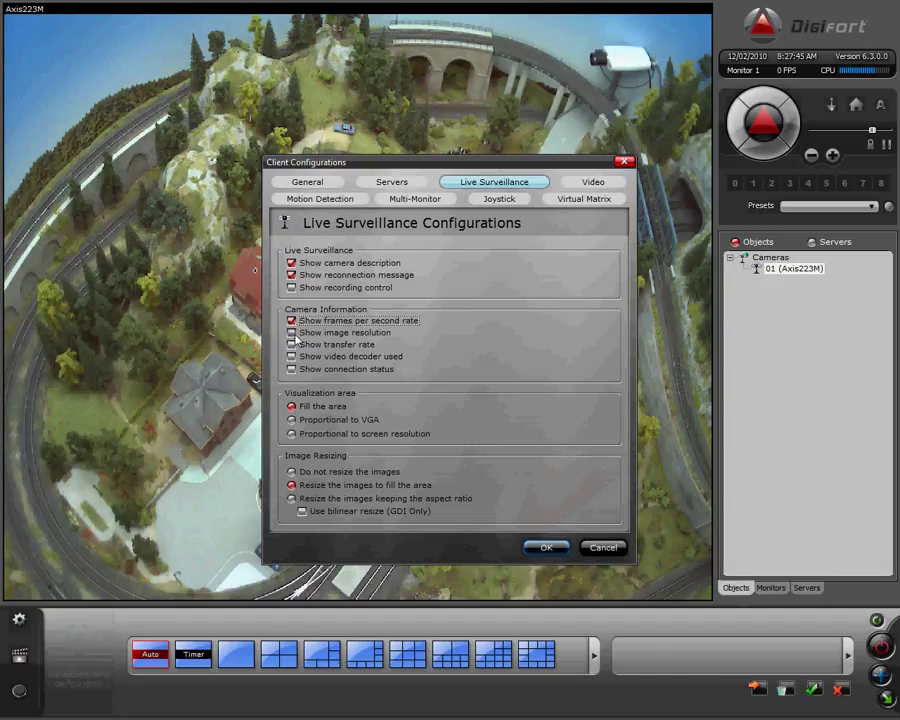
{"action": "left_click", "coordinate": [292, 332]}
{"action": "left_click", "coordinate": [292, 344]}
{"action": "left_click", "coordinate": [292, 356]}
{"action": "left_click", "coordinate": [292, 369]}
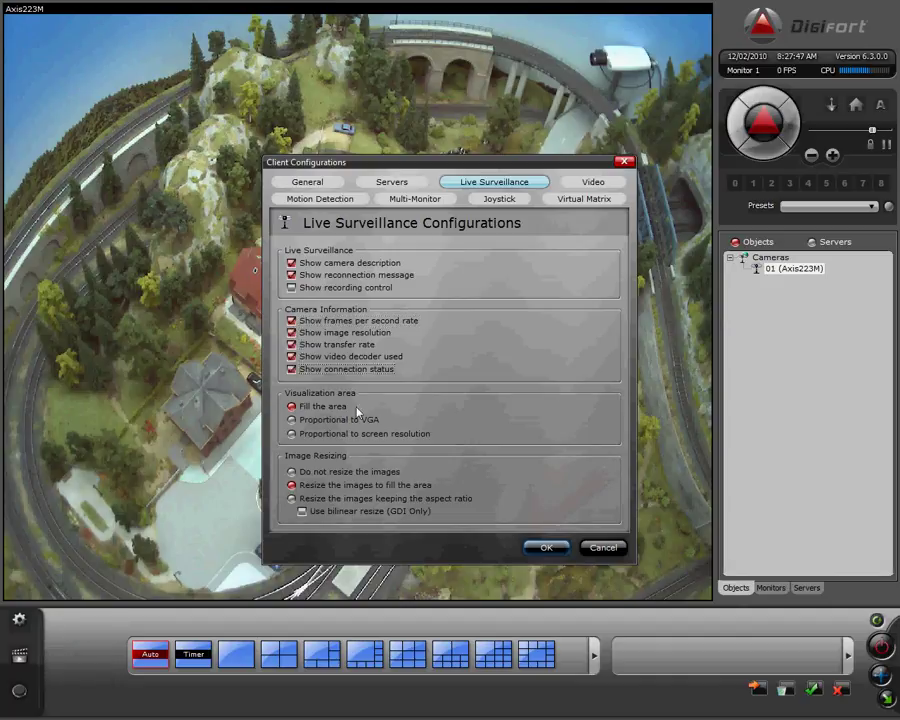
{"action": "left_click", "coordinate": [548, 547]}
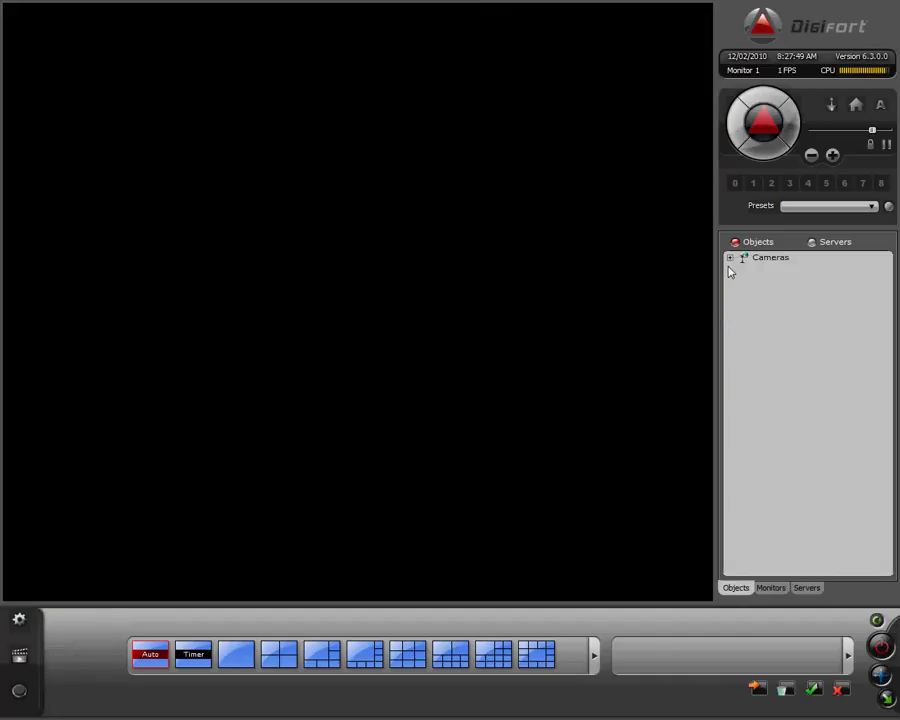
{"action": "left_click", "coordinate": [730, 258]}
{"action": "double_click", "coordinate": [768, 269]}
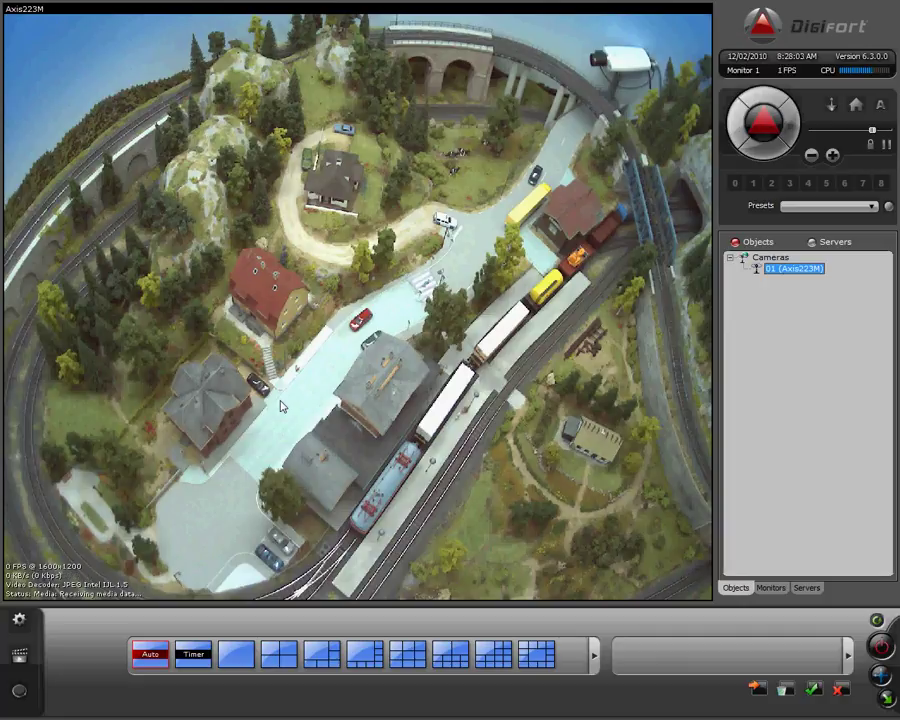
Place digital zoom windows over the white car, the red car and the dark car
{"action": "left_click", "coordinate": [281, 405]}
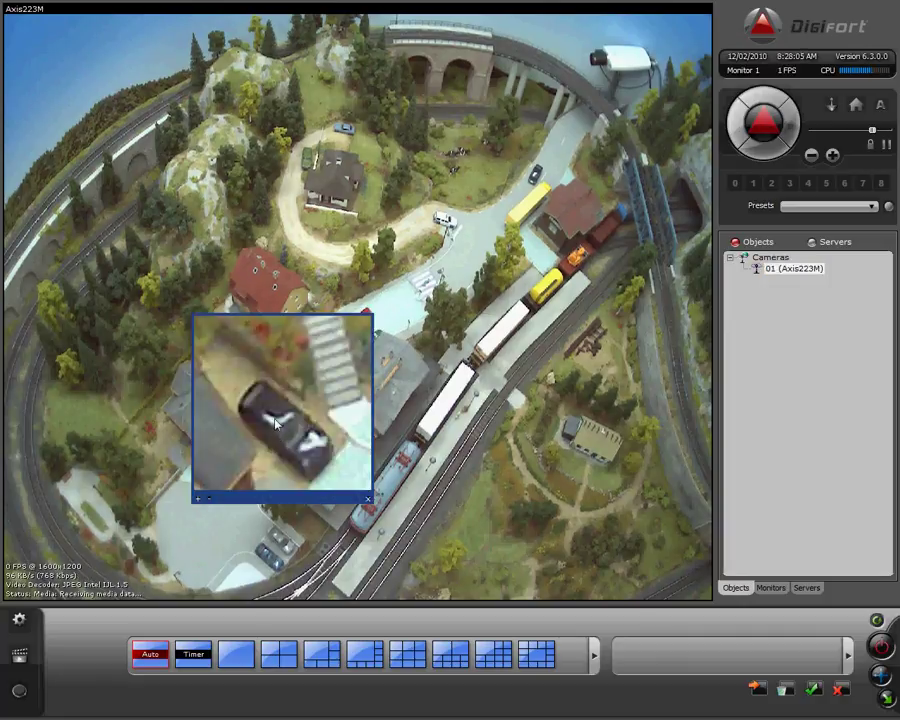
{"action": "left_click", "coordinate": [278, 412]}
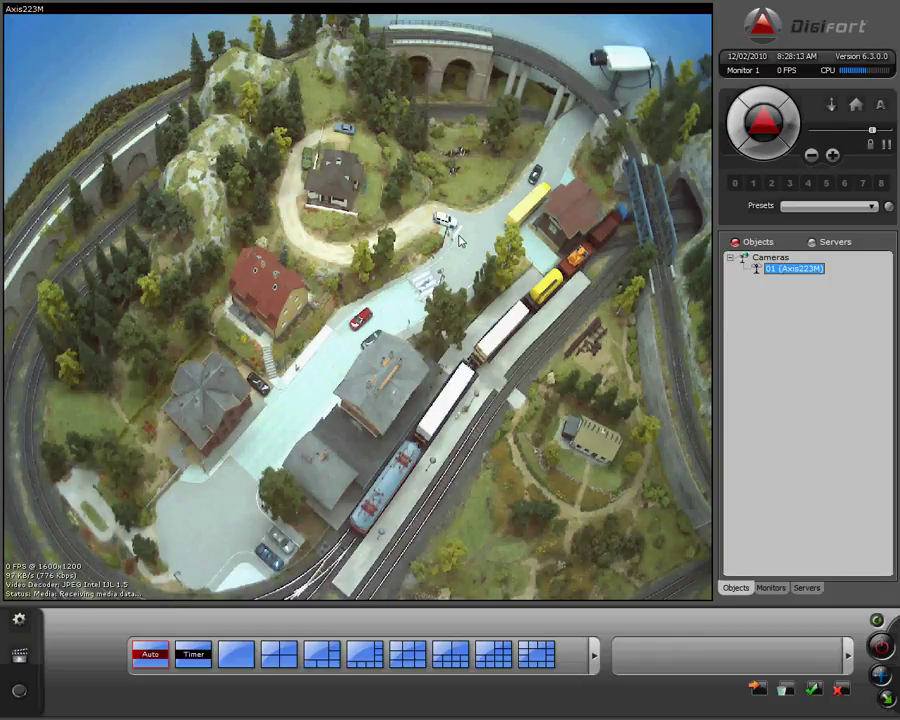
{"action": "left_click", "coordinate": [460, 240]}
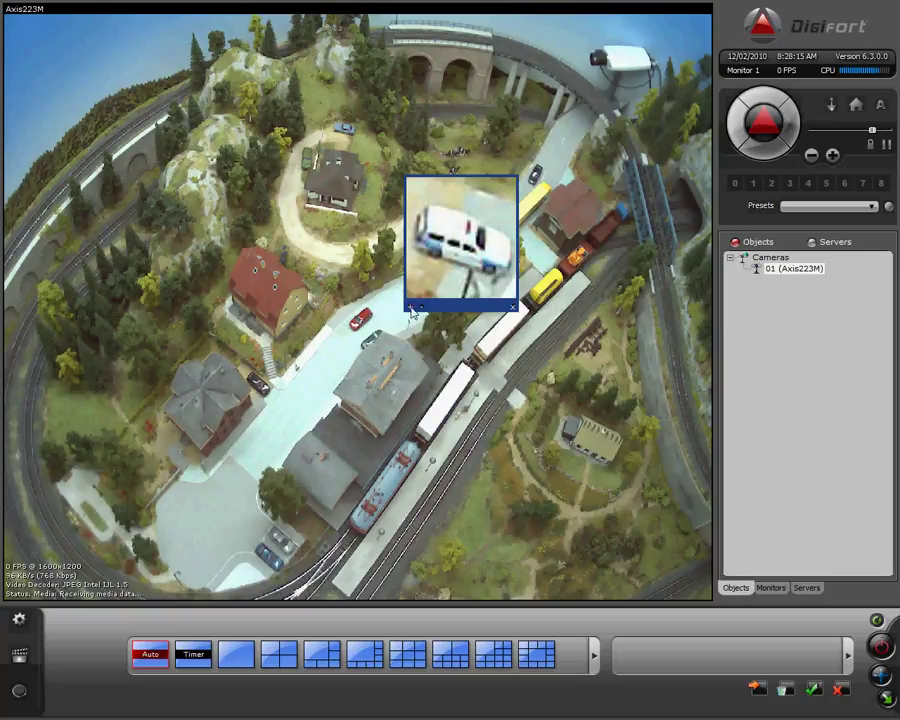
{"action": "left_click", "coordinate": [372, 337]}
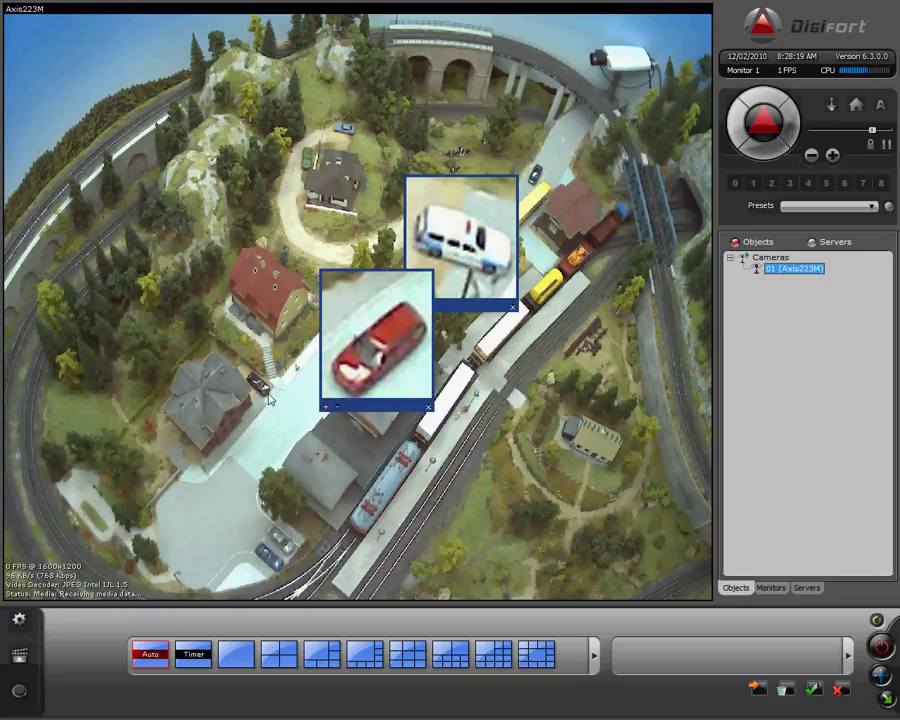
{"action": "left_click", "coordinate": [280, 405]}
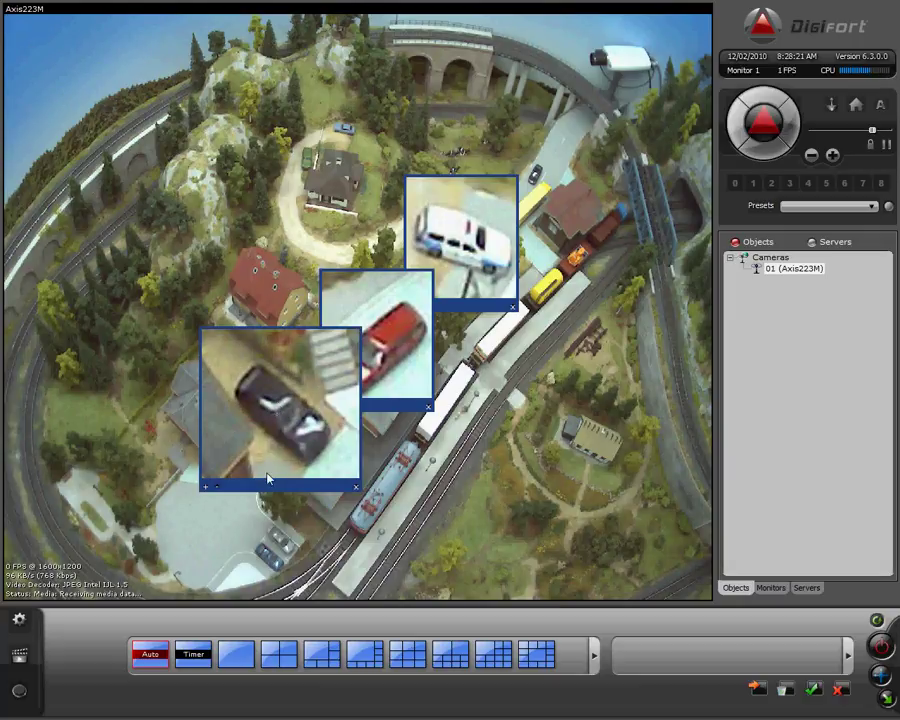
Resize the dark-car zoom window, move it to the lower left, then close it
{"action": "scroll", "coordinate": [214, 490], "scroll_direction": "up", "scroll_amount": 3}
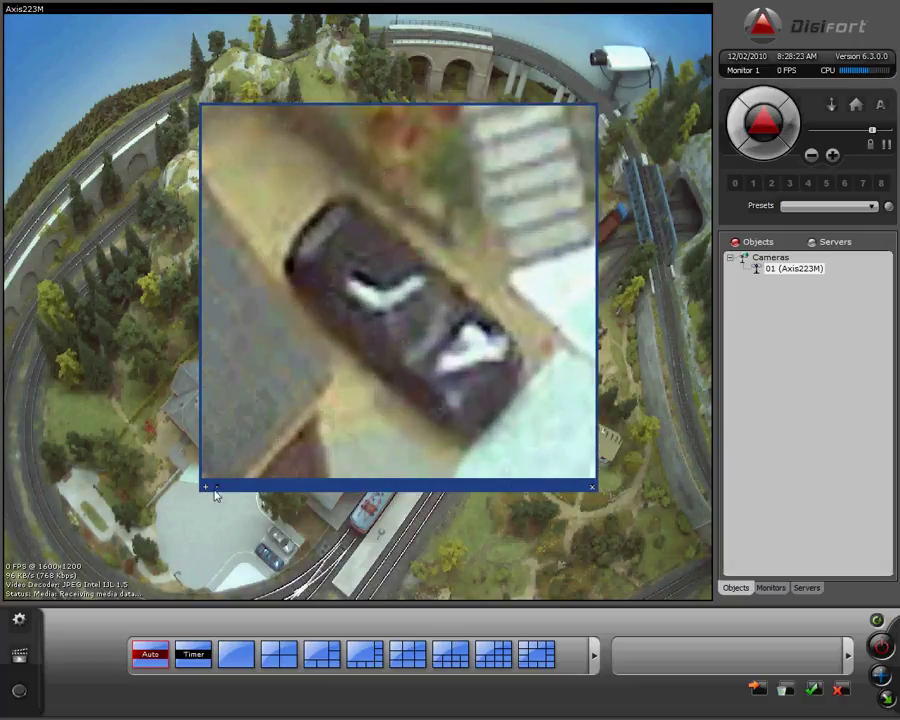
{"action": "scroll", "coordinate": [214, 490], "scroll_direction": "down", "scroll_amount": 3}
{"action": "left_click_drag", "start_coordinate": [214, 490], "coordinate": [128, 500]}
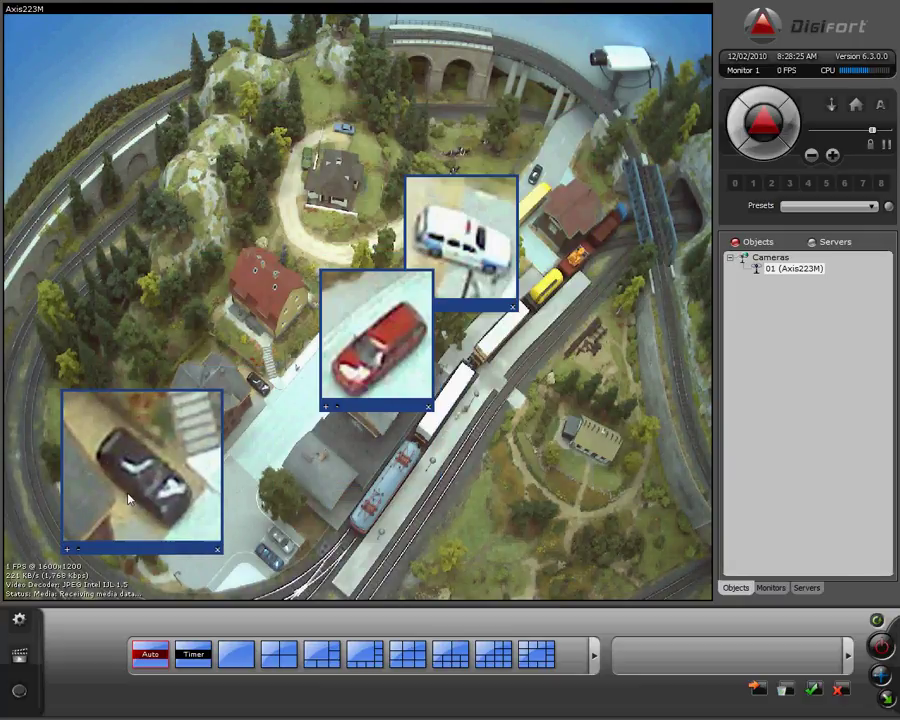
{"action": "double_click", "coordinate": [131, 495]}
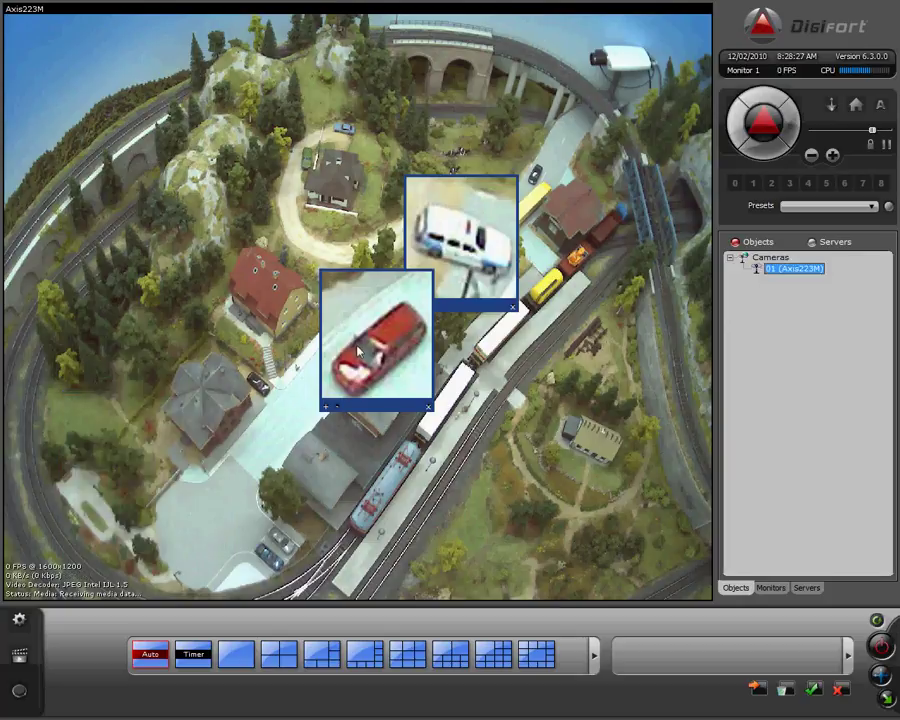